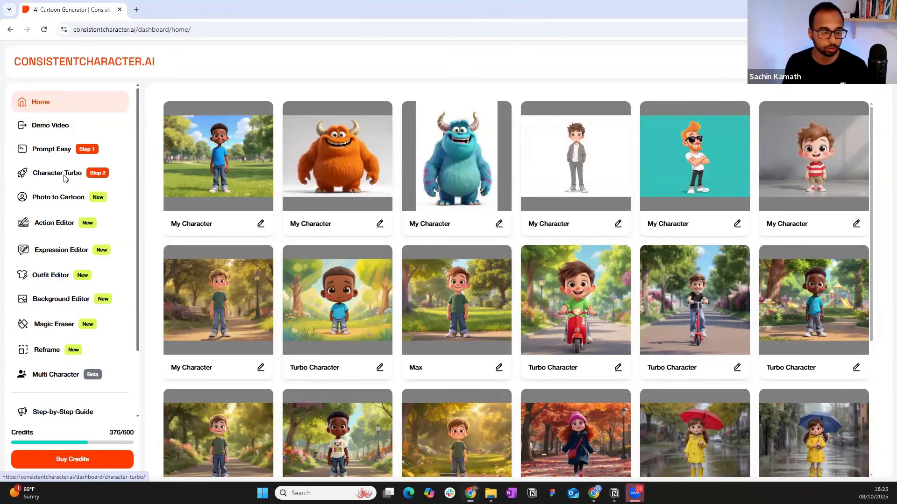
Open the Character Turbo generator for a new character with the Turbo V2 version
{"action": "left_click", "coordinate": [66, 178]}
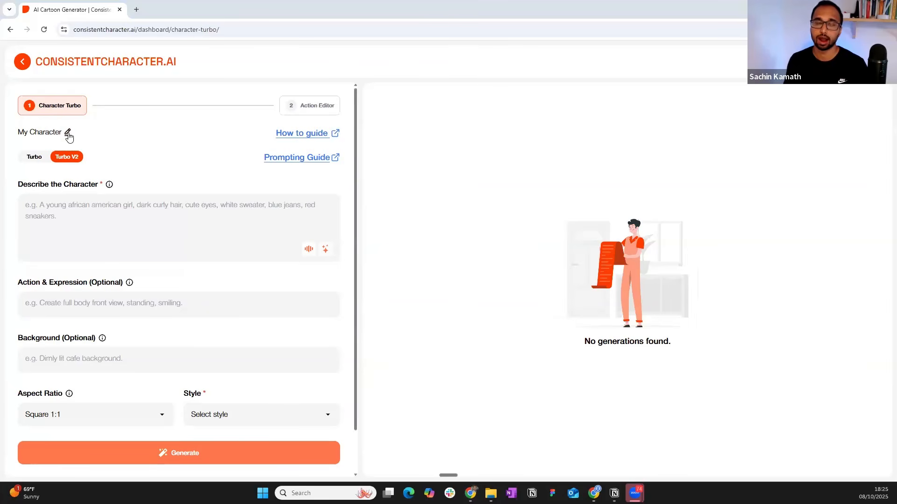
{"action": "left_click_drag", "start_coordinate": [19, 186], "coordinate": [100, 186]}
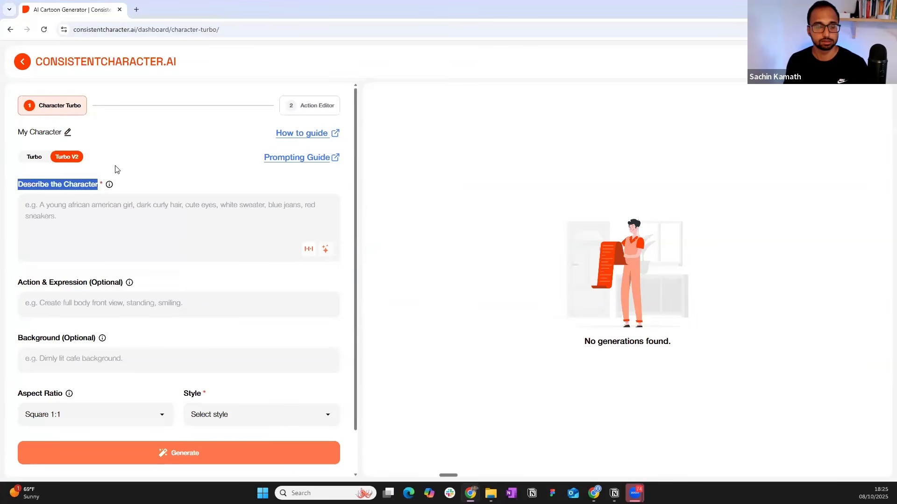
{"action": "left_click", "coordinate": [70, 161]}
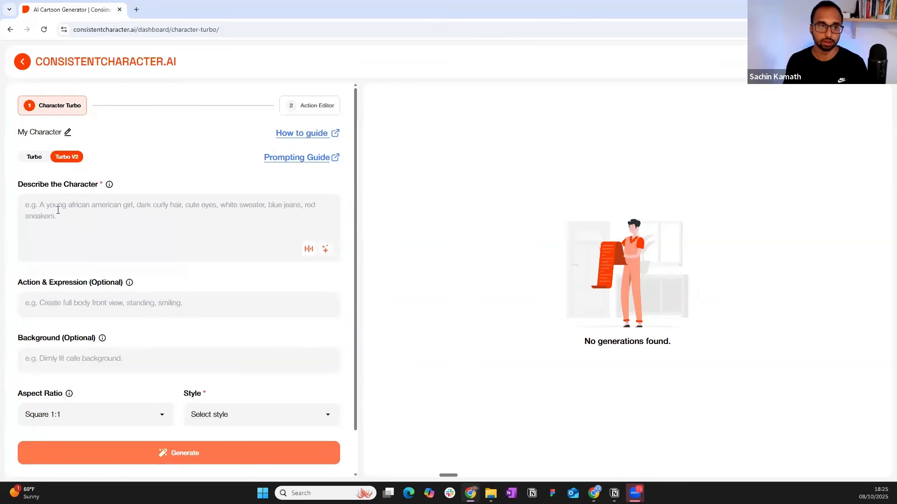
Describe the character as a joyful young African-American boy with short curly hair, smooth dark skin, blue t-shirt, blue jeans, white sneakers and sparkling, excited eyes
{"action": "left_click_drag", "start_coordinate": [18, 185], "coordinate": [90, 202]}
{"action": "left_click", "coordinate": [90, 199]}
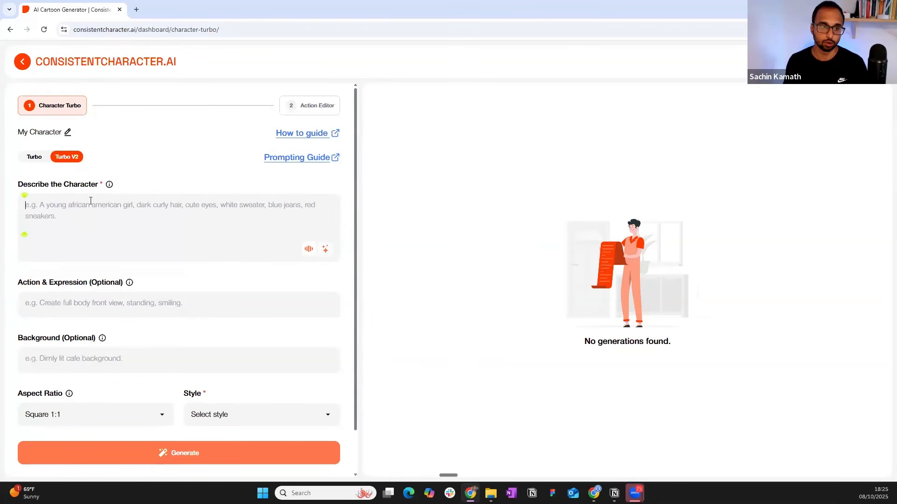
{"action": "scroll", "coordinate": [65, 269], "scroll_direction": "down", "scroll_amount": 1}
{"action": "scroll", "coordinate": [65, 270], "scroll_direction": "up", "scroll_amount": 1}
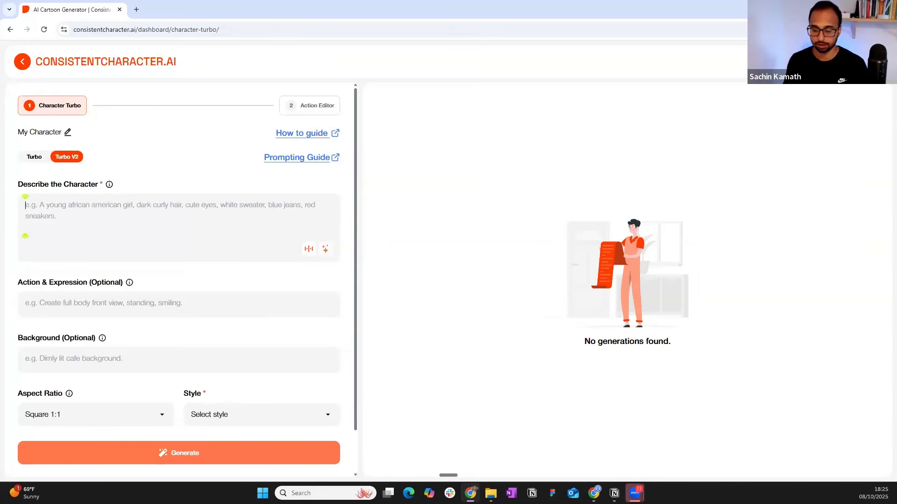
{"action": "key", "text": "alt+Tab"}
{"action": "left_click", "coordinate": [123, 211]}
{"action": "type", "text": "Young African-American boy, short curly hair, smooth dark skin, wearing a blue t-shirt, blue jeans, and white sneakers. His youthful face is full of joy, with eyes sparkling with excitement."}
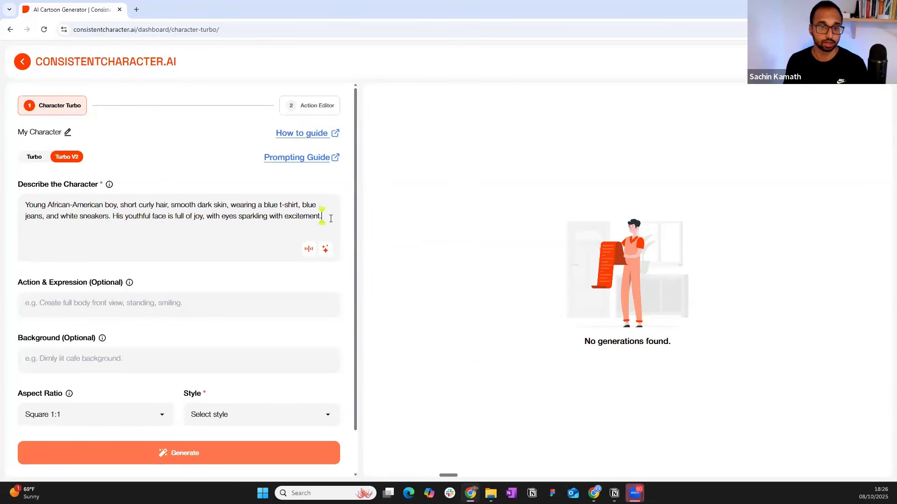
{"action": "left_click_drag", "start_coordinate": [323, 217], "coordinate": [23, 205]}
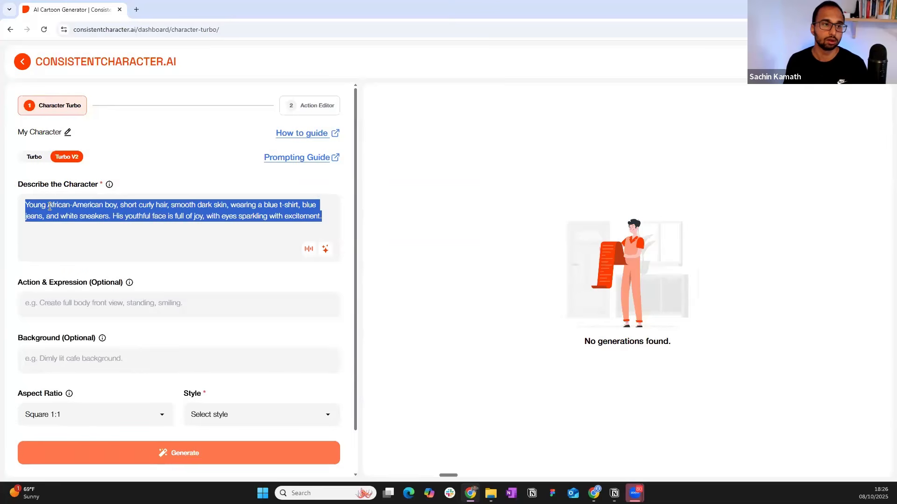
{"action": "left_click", "coordinate": [49, 207]}
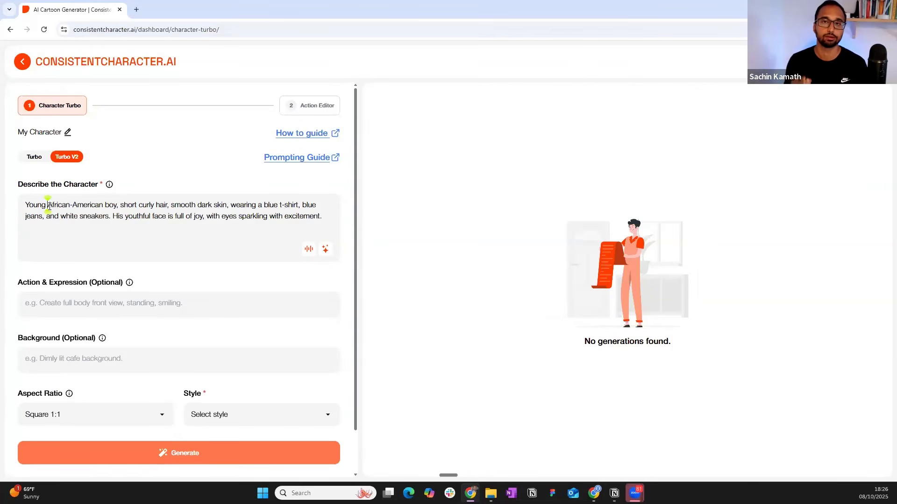
Enter "Full body front view standing." as the character's action and expression
{"action": "left_click", "coordinate": [72, 303]}
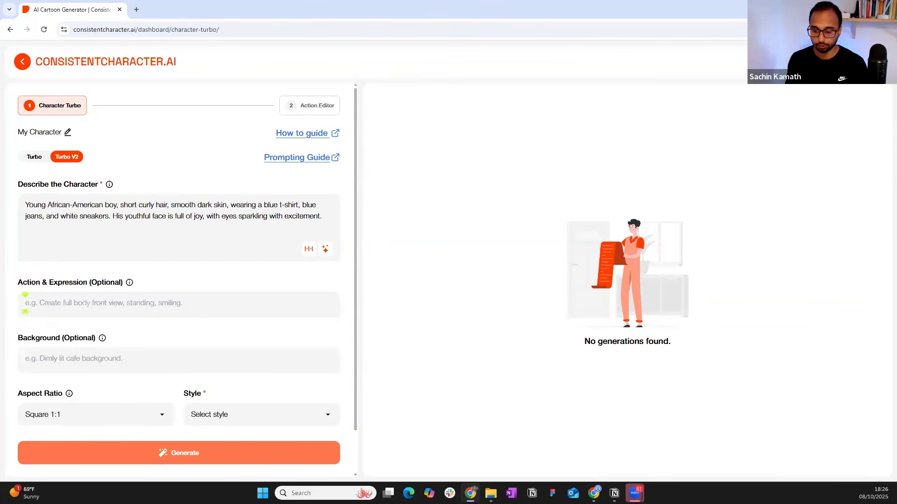
{"action": "key", "text": "alt+Tab"}
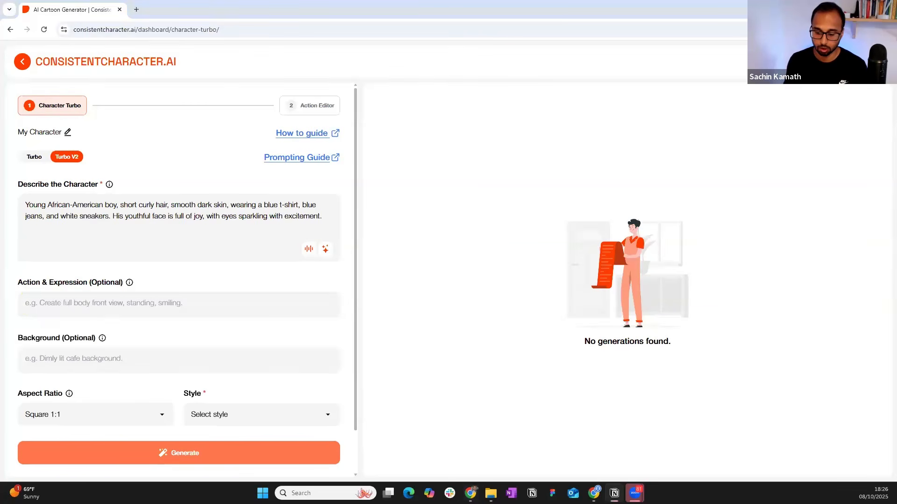
{"action": "key", "text": "alt+Tab"}
{"action": "type", "text": "Full body front view standing."}
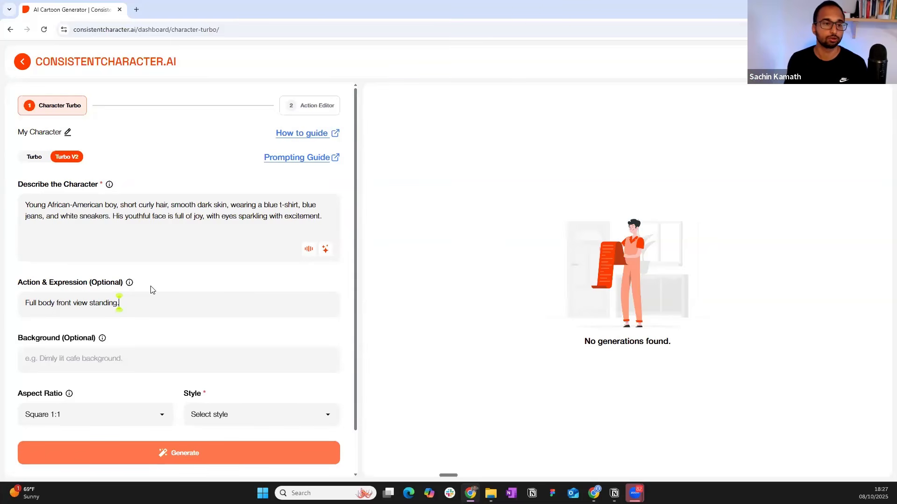
{"action": "triple_click", "coordinate": [8, 308]}
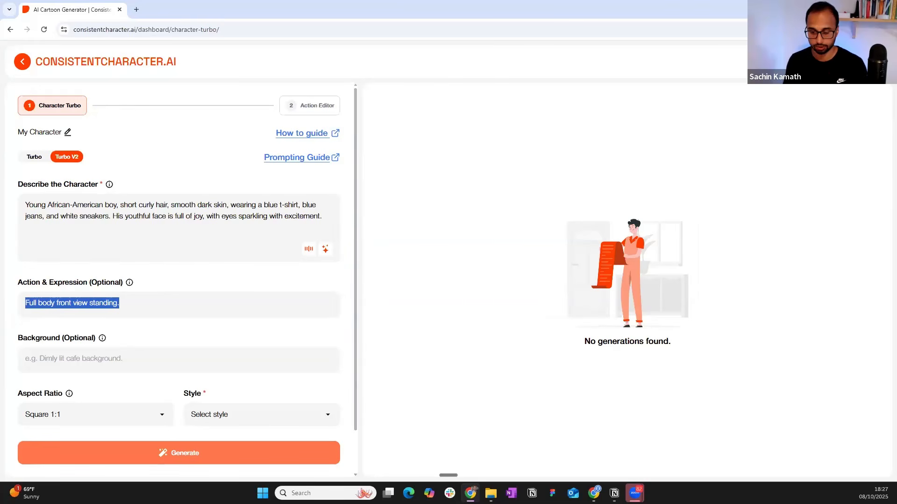
Describe the background as a sunny park with a grassy field, scattered trees, distant strolling figures, clear blue sky, a few fluffy clouds and soft shadows
{"action": "key", "text": "alt+Tab"}
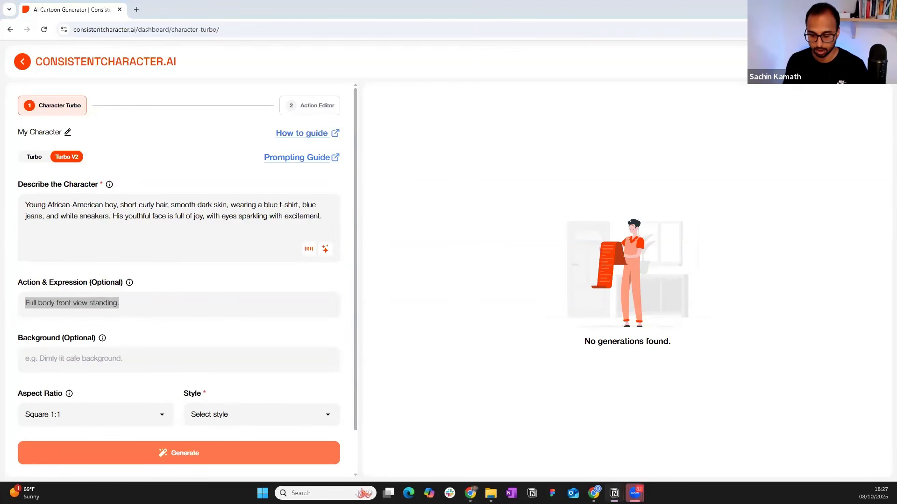
{"action": "left_click", "coordinate": [99, 358]}
{"action": "type", "text": "In the background, a sunny park setting, grassy field with scattered trees and distant figures strolling. The sky is clear blue with a few fluffy clouds, casting soft shadows across the scene."}
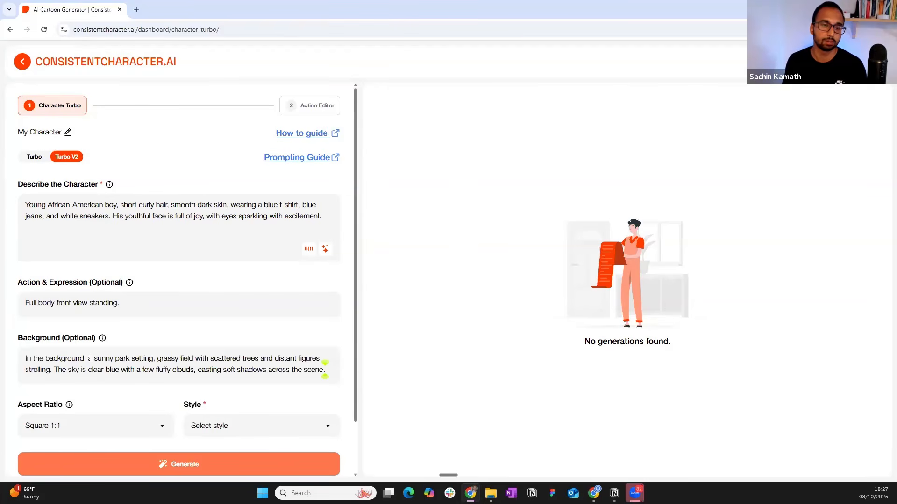
{"action": "left_click_drag", "start_coordinate": [54, 370], "coordinate": [267, 374]}
{"action": "left_click", "coordinate": [338, 375]}
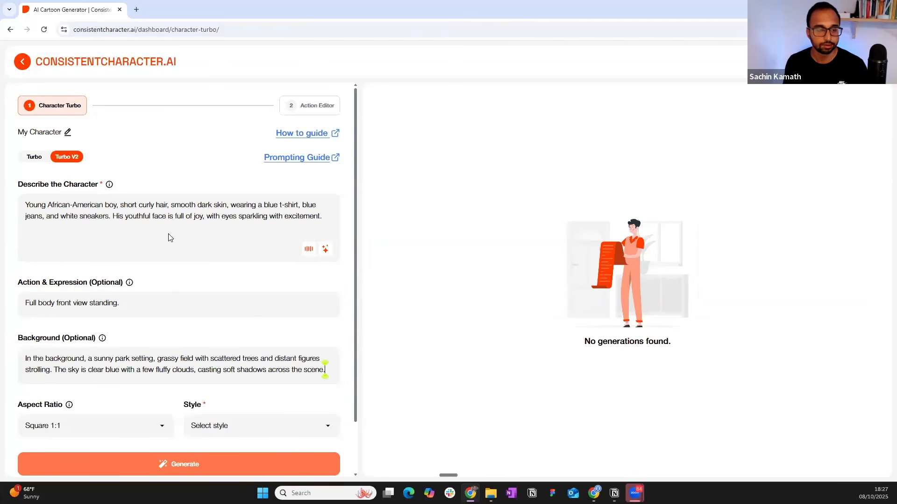
Set the image's aspect ratio to Landscape 4:3 and its style to Pixar Inspired
{"action": "left_click", "coordinate": [127, 427]}
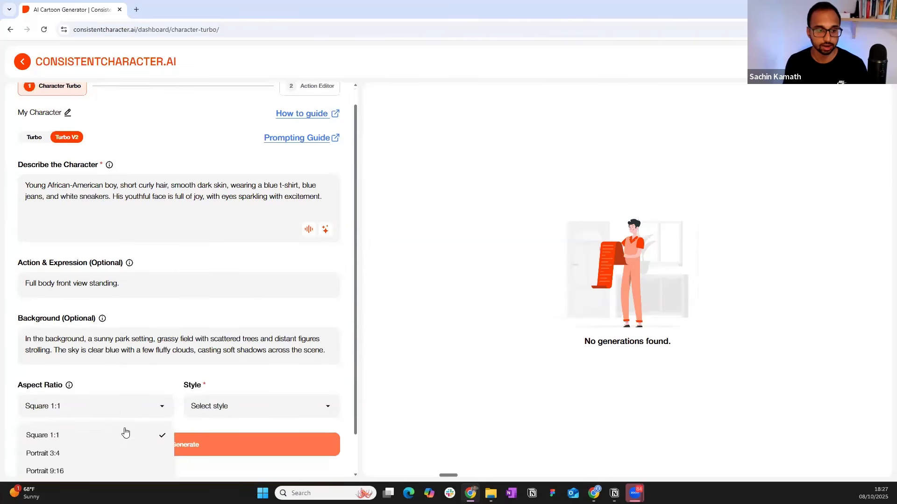
{"action": "left_click", "coordinate": [94, 447]}
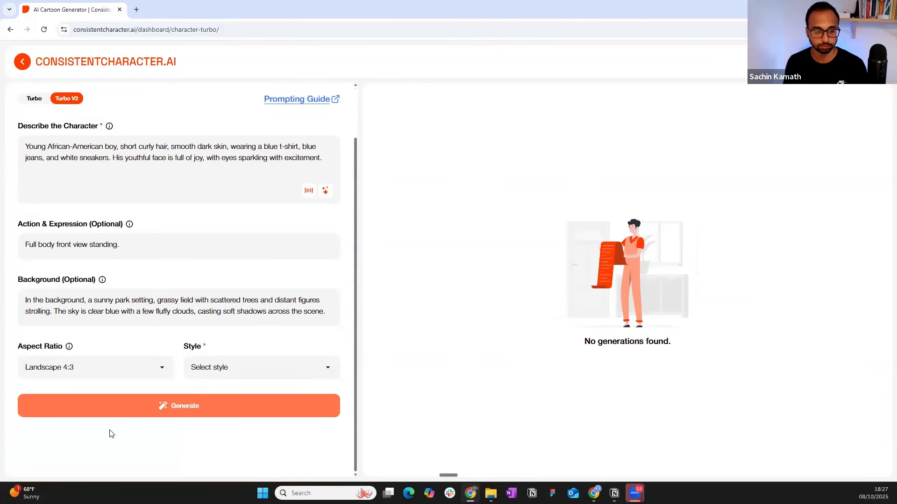
{"action": "left_click", "coordinate": [264, 371]}
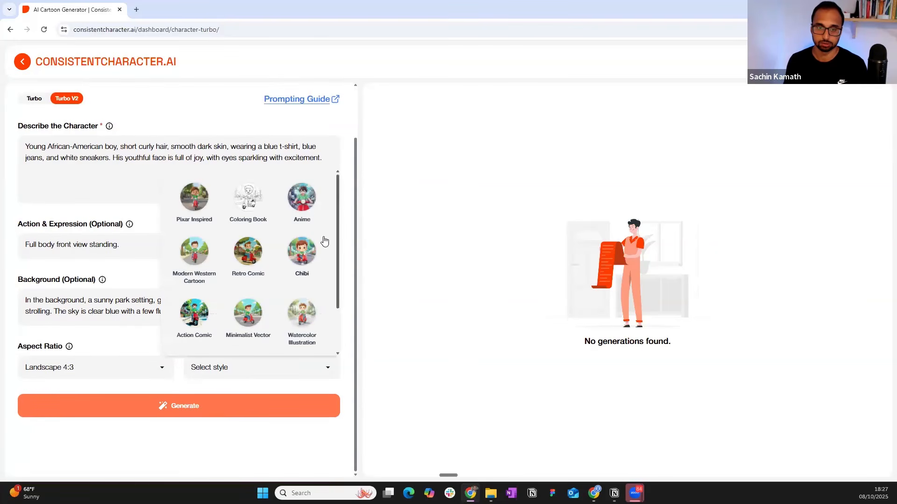
{"action": "scroll", "coordinate": [324, 241], "scroll_direction": "down", "scroll_amount": 1}
{"action": "scroll", "coordinate": [324, 241], "scroll_direction": "up", "scroll_amount": 1}
{"action": "scroll", "coordinate": [324, 241], "scroll_direction": "down", "scroll_amount": 1}
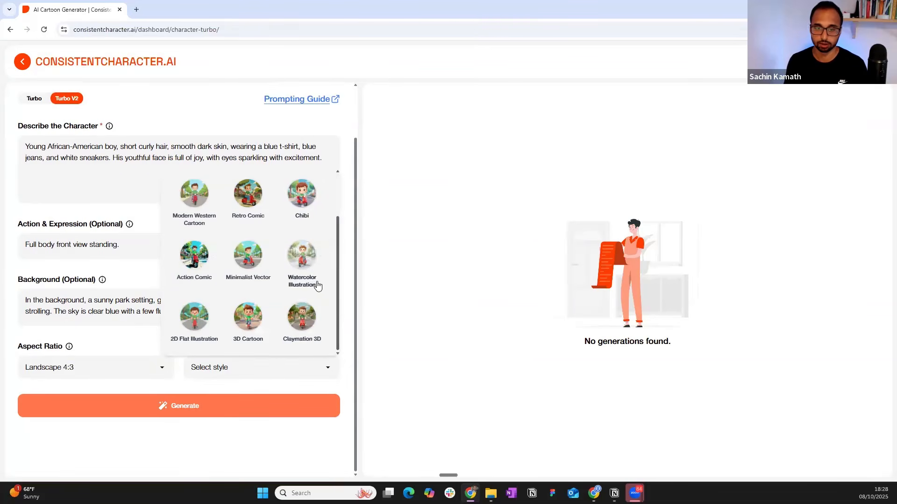
{"action": "scroll", "coordinate": [320, 294], "scroll_direction": "up", "scroll_amount": 1}
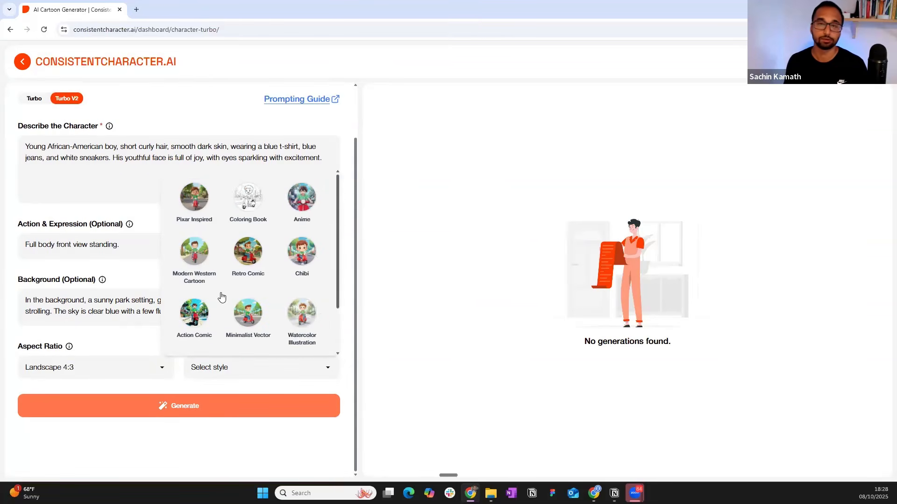
{"action": "left_click", "coordinate": [198, 207]}
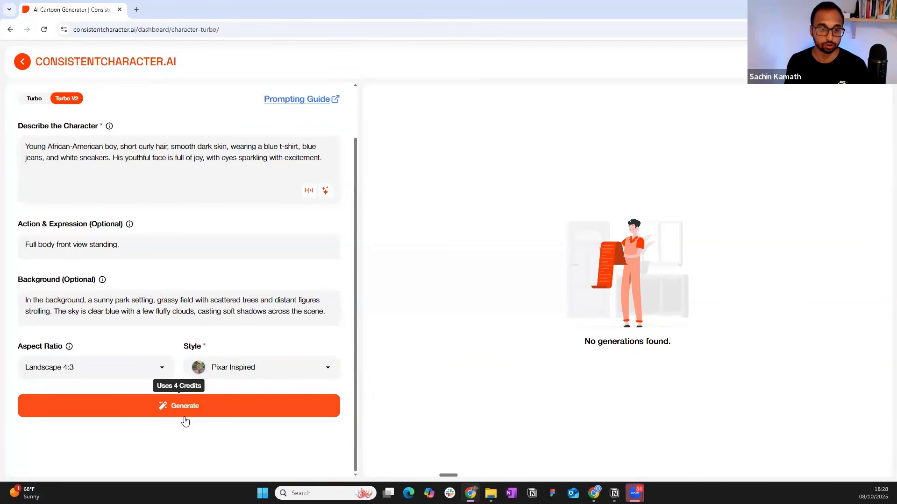
Generate the character image from the completed description, action, background and style
{"action": "scroll", "coordinate": [194, 397], "scroll_direction": "up", "scroll_amount": 2}
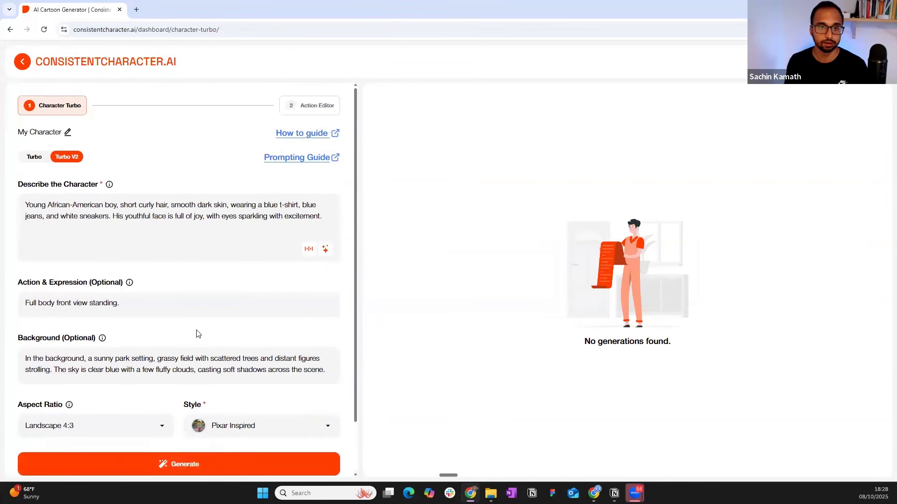
{"action": "scroll", "coordinate": [196, 333], "scroll_direction": "down", "scroll_amount": 1}
{"action": "left_click", "coordinate": [189, 417]}
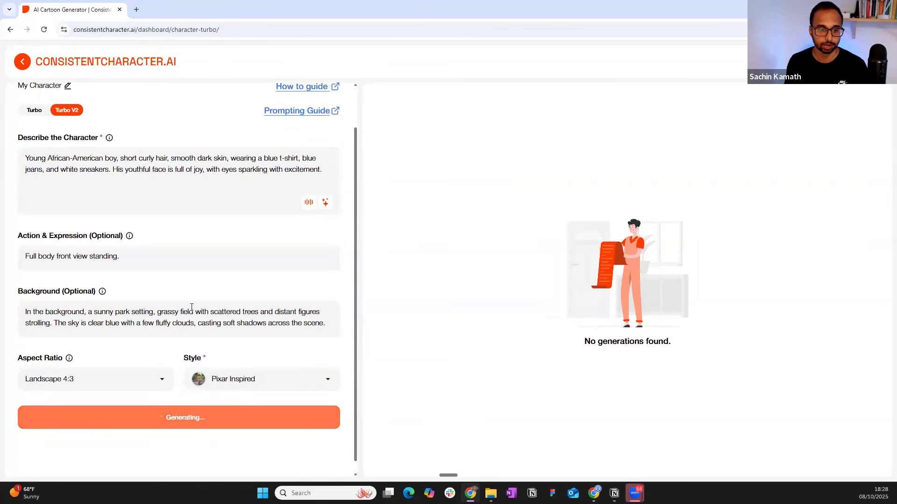
{"action": "scroll", "coordinate": [192, 307], "scroll_direction": "up", "scroll_amount": 1}
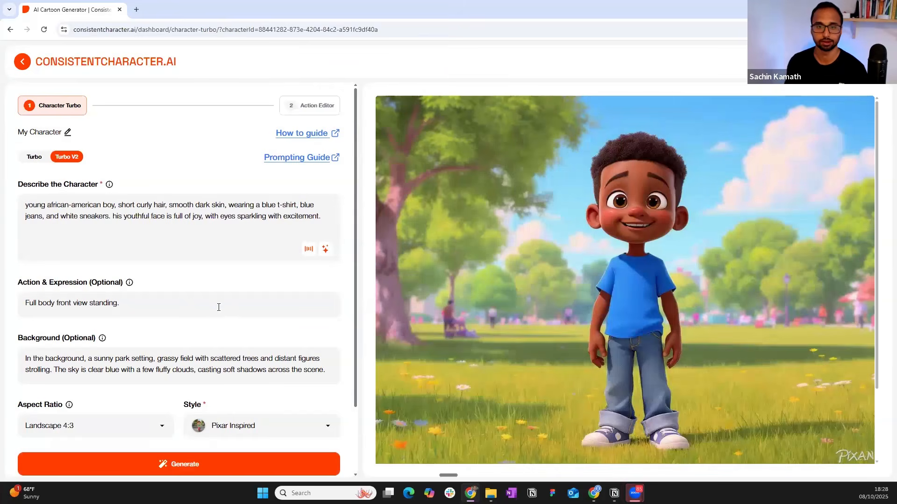
Continue to the Action Editor with the generated image of the boy in the park
{"action": "mouse_move", "coordinate": [531, 403]}
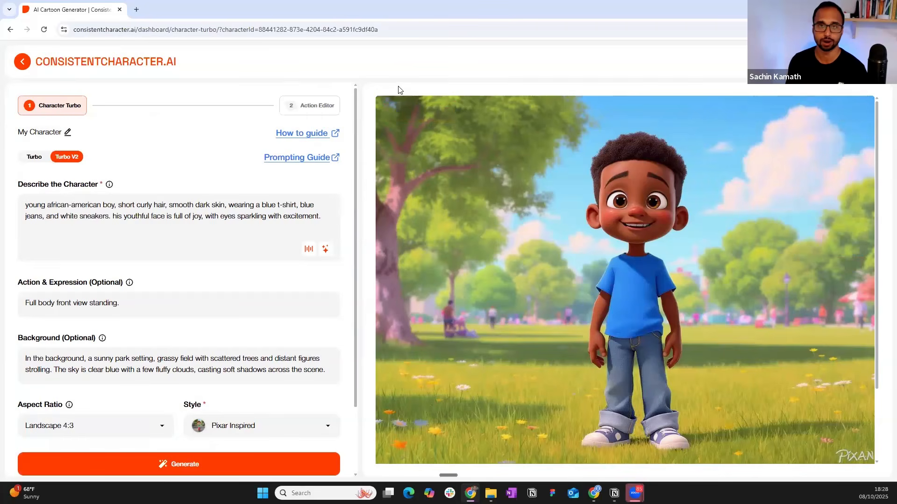
{"action": "mouse_move", "coordinate": [617, 400]}
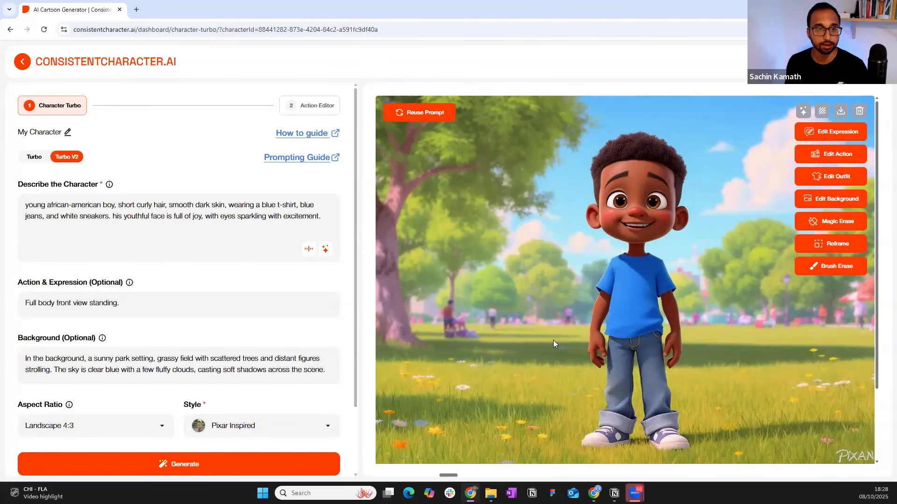
{"action": "scroll", "coordinate": [114, 444], "scroll_direction": "down", "scroll_amount": 2}
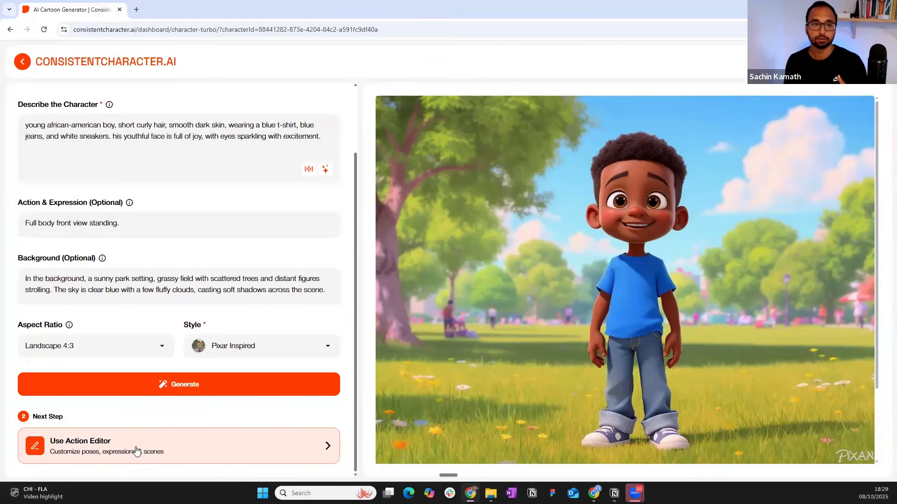
{"action": "scroll", "coordinate": [131, 307], "scroll_direction": "up", "scroll_amount": 2}
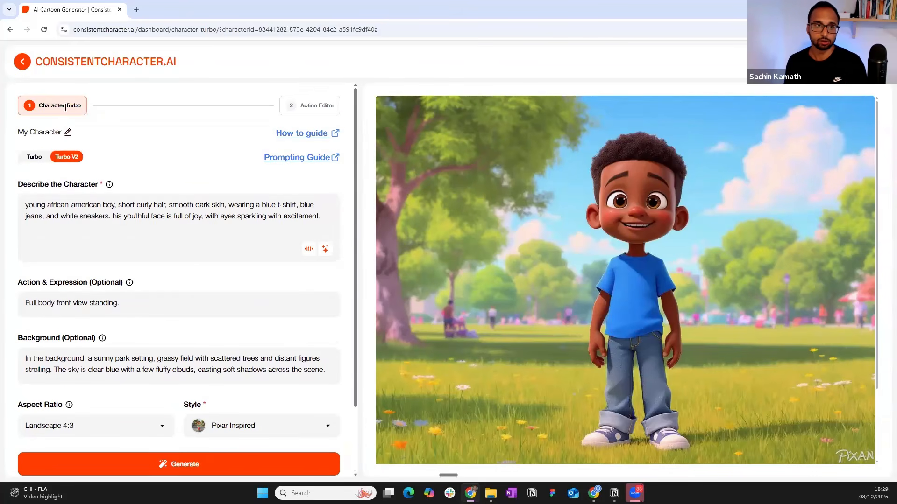
{"action": "scroll", "coordinate": [155, 414], "scroll_direction": "down", "scroll_amount": 2}
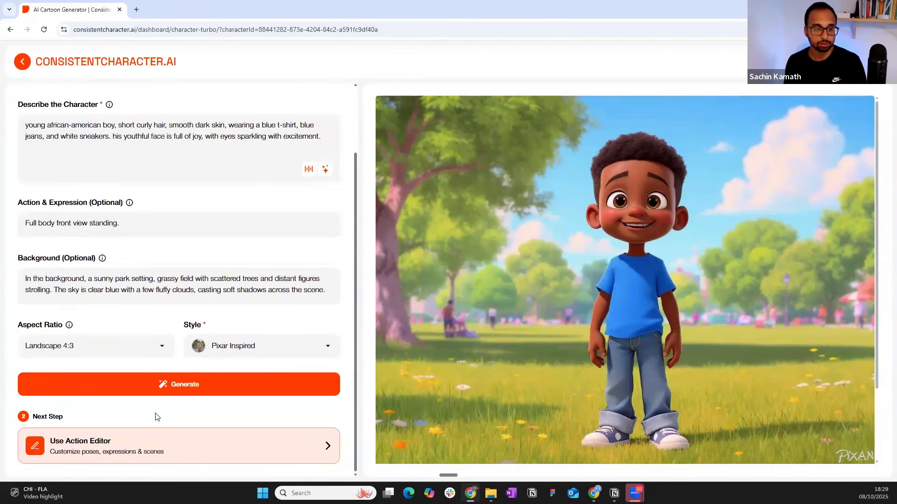
{"action": "left_click", "coordinate": [125, 451]}
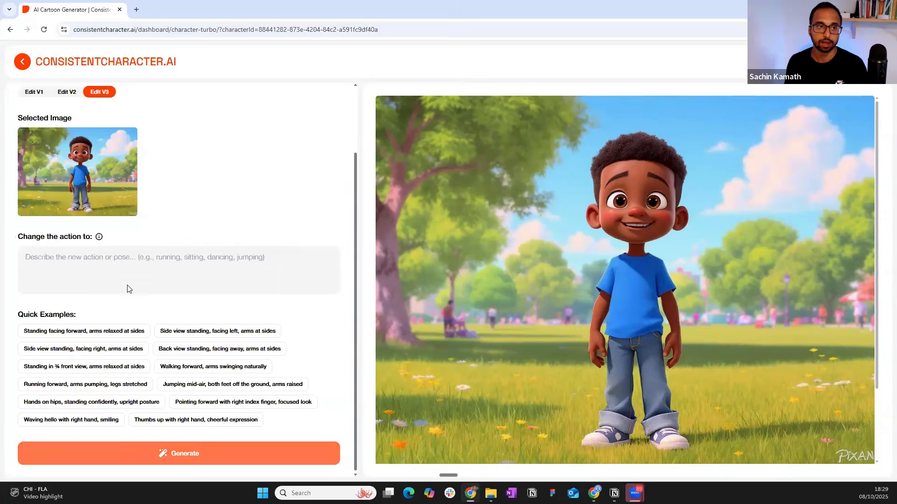
{"action": "scroll", "coordinate": [126, 288], "scroll_direction": "up", "scroll_amount": 2}
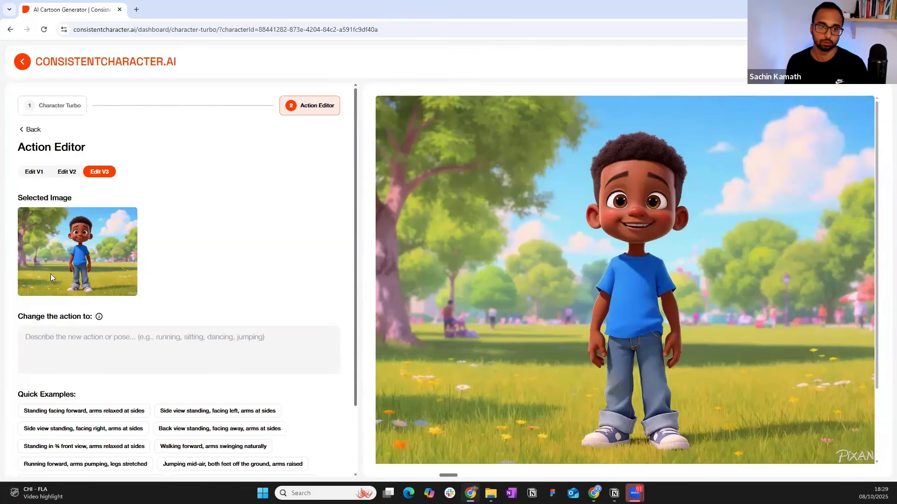
Generate a new pose of the boy with the action set to "Waving hello and smiling"
{"action": "left_click", "coordinate": [76, 339]}
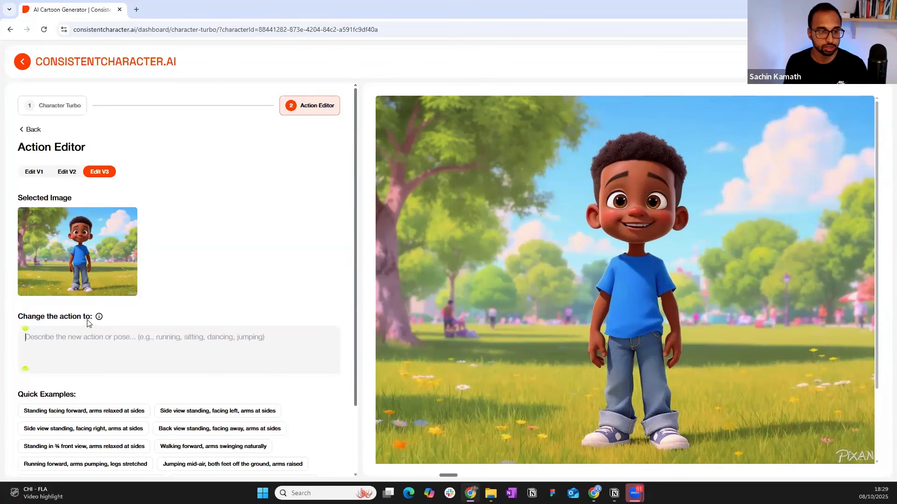
{"action": "scroll", "coordinate": [87, 323], "scroll_direction": "down", "scroll_amount": 1}
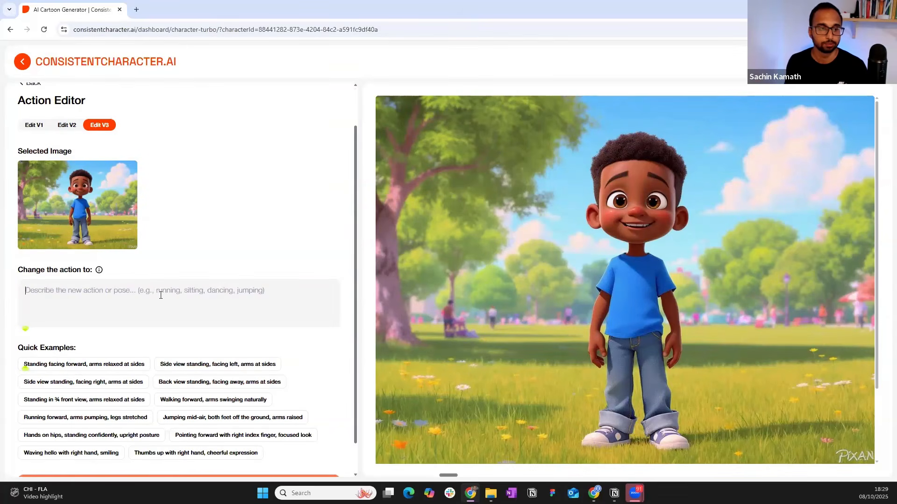
{"action": "scroll", "coordinate": [194, 293], "scroll_direction": "down", "scroll_amount": 1}
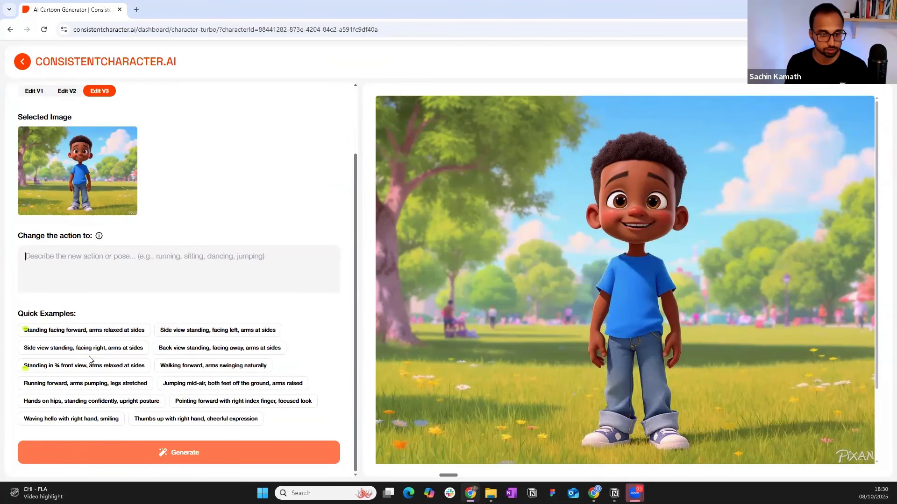
{"action": "left_click", "coordinate": [84, 424]}
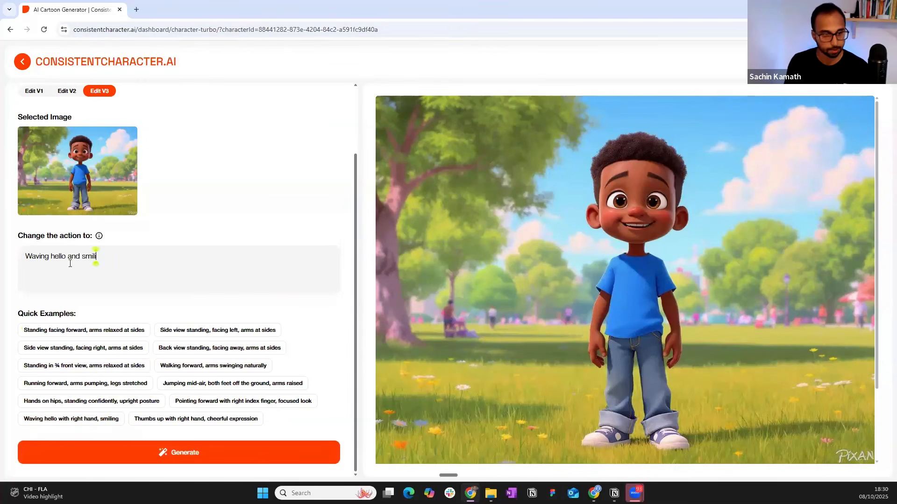
{"action": "type", "text": "ng hello and smiling"}
{"action": "left_click", "coordinate": [171, 453]}
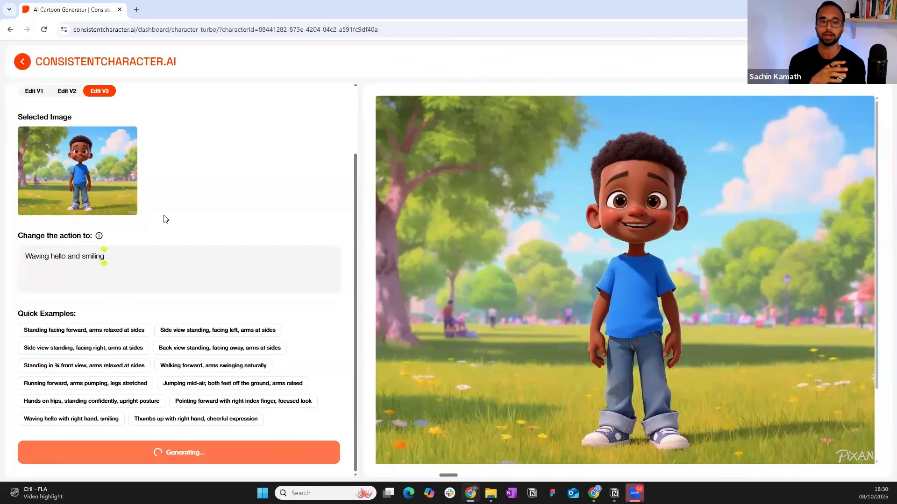
Compare the generated waving pose and its action prompt with the original image of the boy standing
{"action": "mouse_move", "coordinate": [610, 201]}
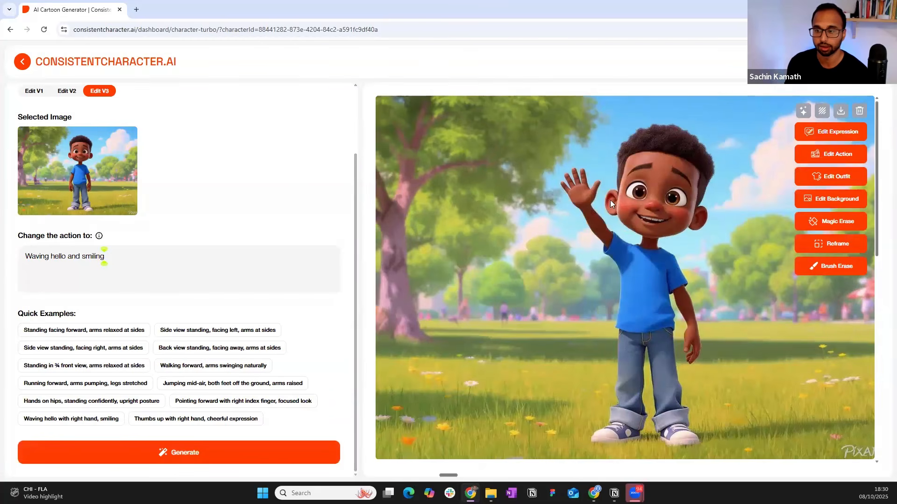
{"action": "scroll", "coordinate": [632, 263], "scroll_direction": "down", "scroll_amount": 1}
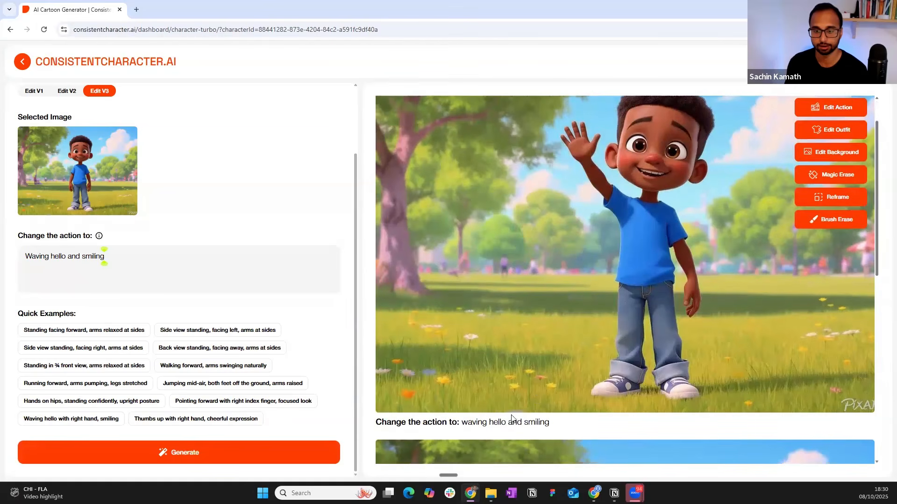
{"action": "left_click_drag", "start_coordinate": [461, 423], "coordinate": [583, 424]}
{"action": "left_click", "coordinate": [639, 347]}
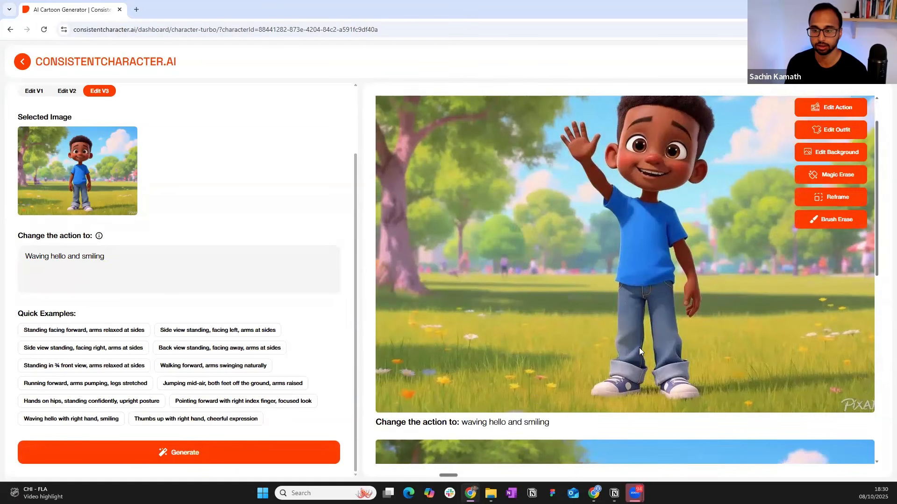
{"action": "scroll", "coordinate": [639, 347], "scroll_direction": "down", "scroll_amount": 1}
{"action": "scroll", "coordinate": [526, 248], "scroll_direction": "down", "scroll_amount": 5}
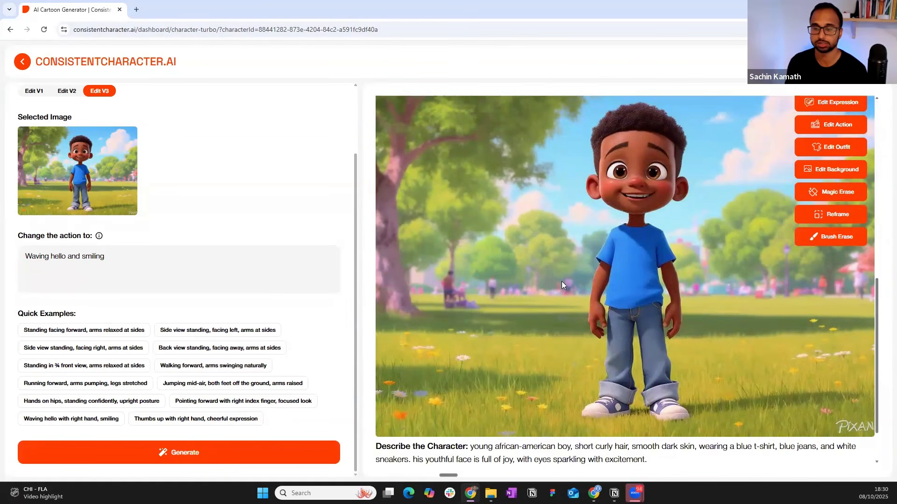
{"action": "scroll", "coordinate": [562, 281], "scroll_direction": "up", "scroll_amount": 5}
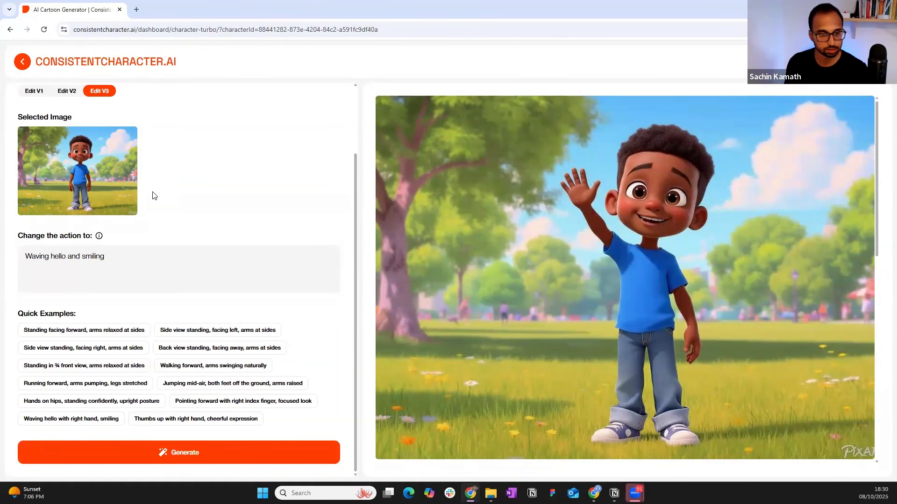
Replace the action with the suggestion "Side view standing, facing left, arms at sides" and generate the pose
{"action": "left_click", "coordinate": [58, 256]}
{"action": "key", "text": "ctrl+a"}
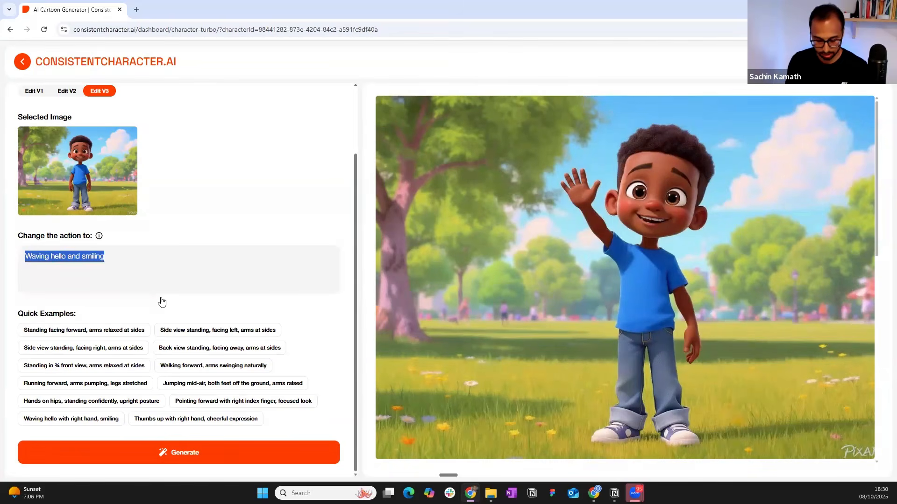
{"action": "type", "text": "s"}
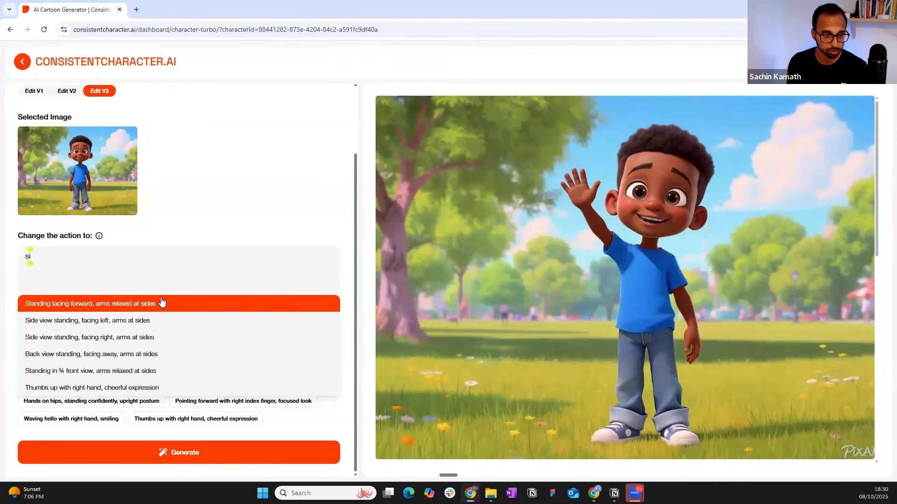
{"action": "type", "text": "i"}
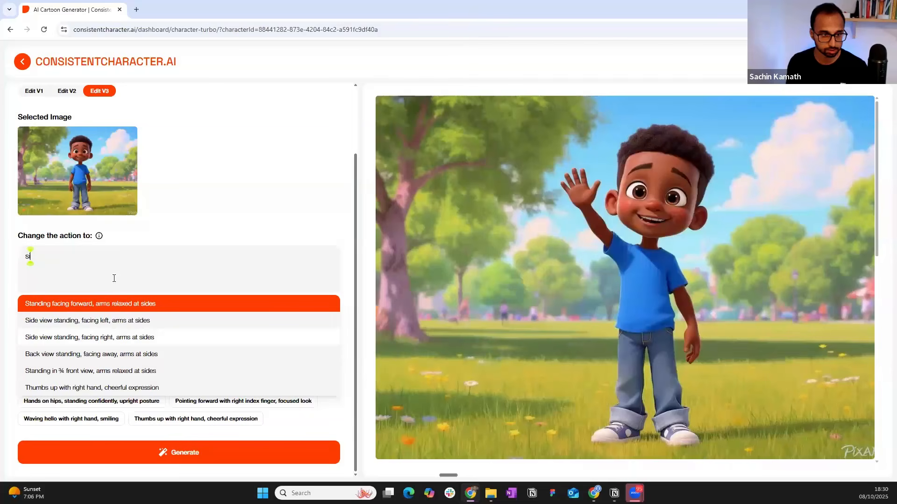
{"action": "type", "text": "de vi"}
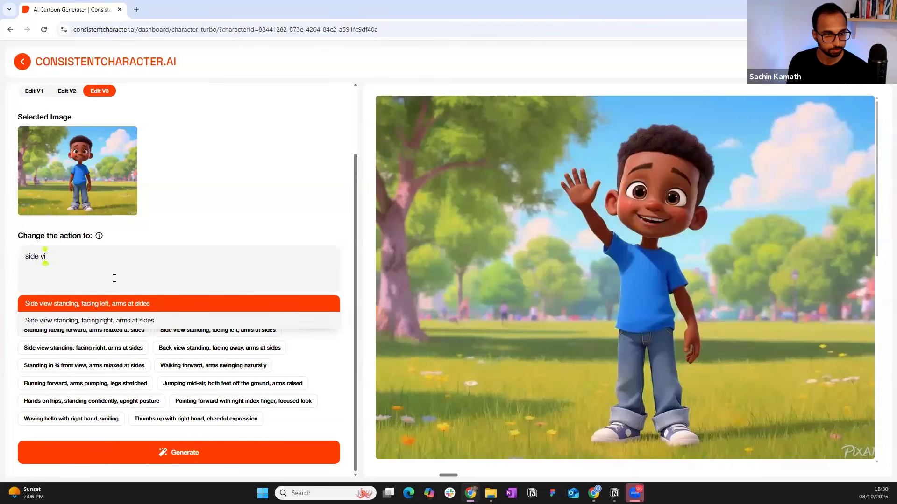
{"action": "left_click", "coordinate": [145, 308]}
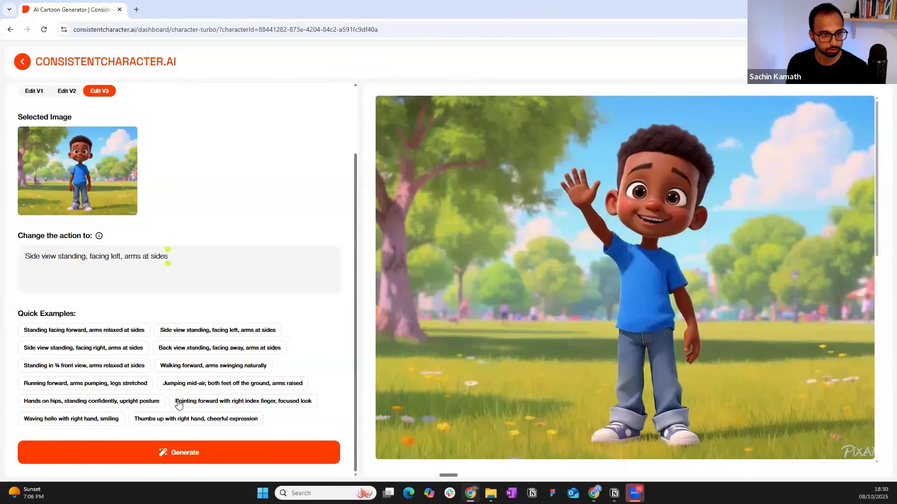
{"action": "left_click", "coordinate": [170, 456]}
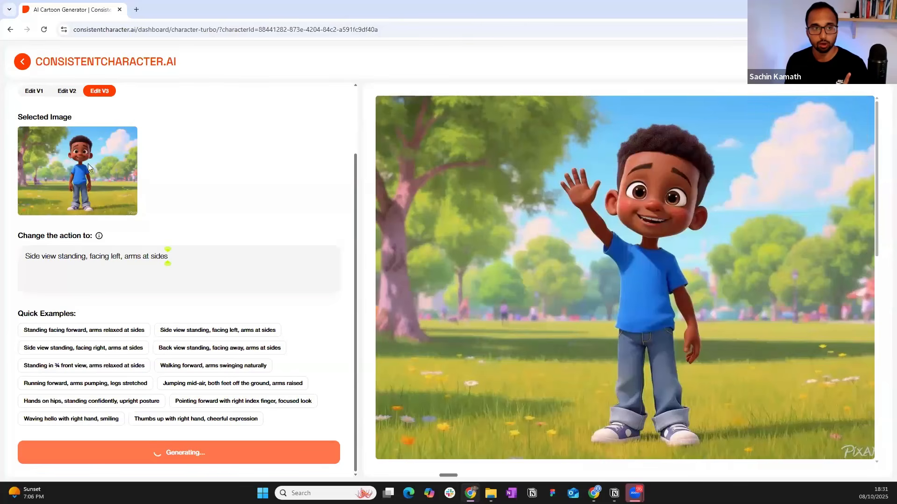
Compare the side-view pose with the waving pose and the original standing image for character consistency
{"action": "scroll", "coordinate": [547, 297], "scroll_direction": "down", "scroll_amount": 10}
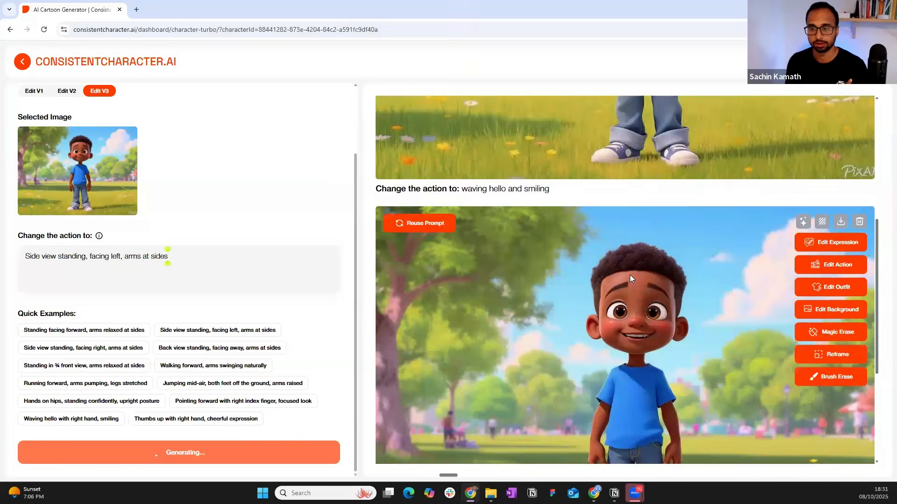
{"action": "scroll", "coordinate": [621, 309], "scroll_direction": "up", "scroll_amount": 2}
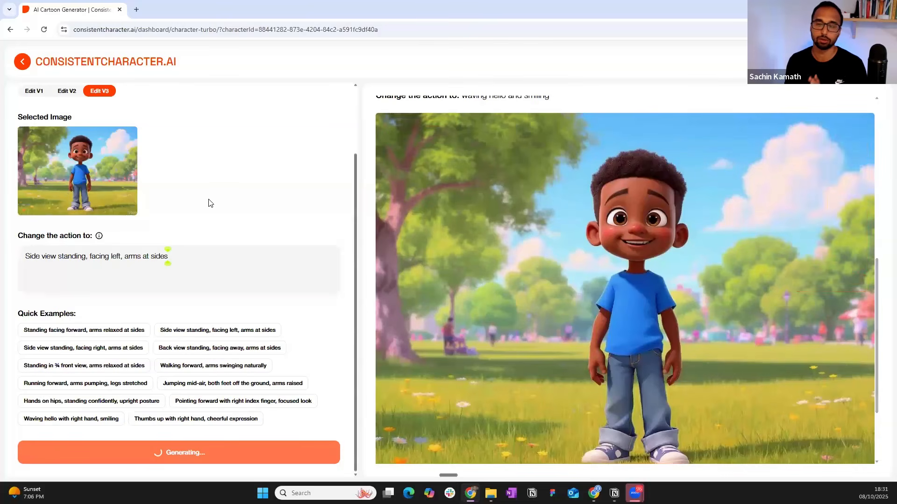
{"action": "scroll", "coordinate": [208, 204], "scroll_direction": "up", "scroll_amount": 1}
{"action": "scroll", "coordinate": [209, 204], "scroll_direction": "up", "scroll_amount": 1}
{"action": "scroll", "coordinate": [592, 274], "scroll_direction": "up", "scroll_amount": 8}
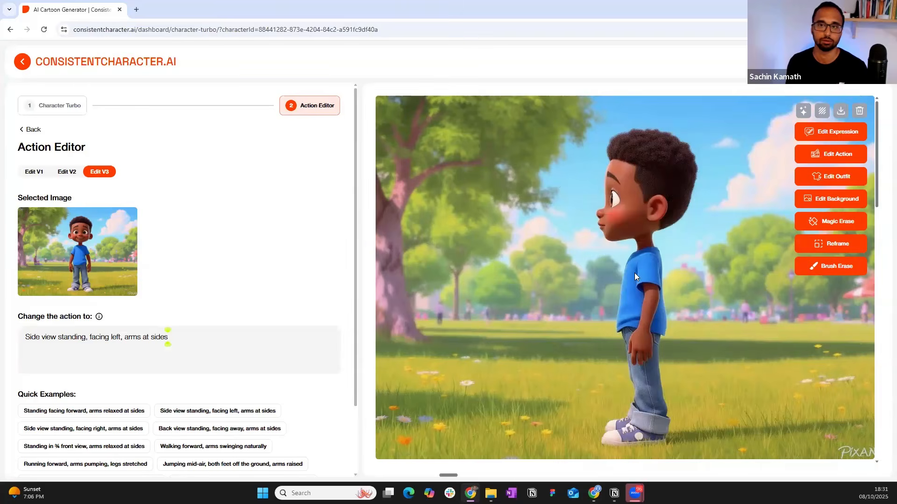
{"action": "scroll", "coordinate": [635, 274], "scroll_direction": "down", "scroll_amount": 15}
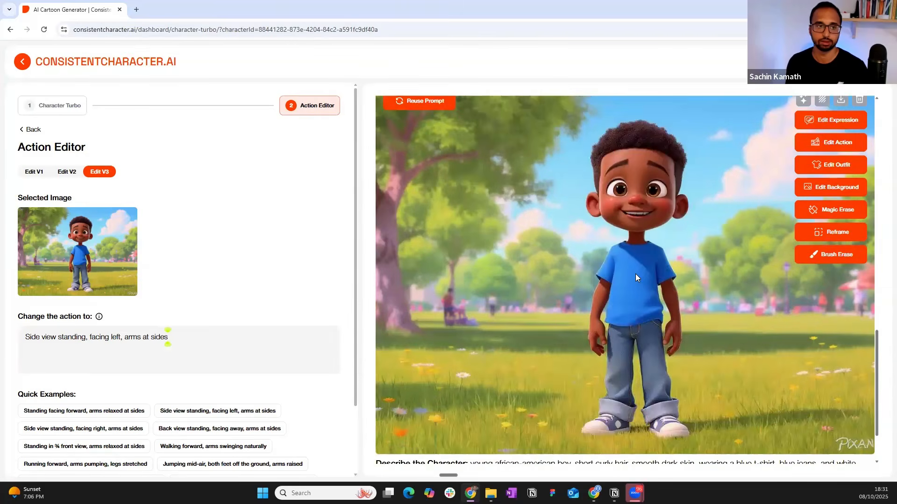
{"action": "scroll", "coordinate": [635, 276], "scroll_direction": "up", "scroll_amount": 10}
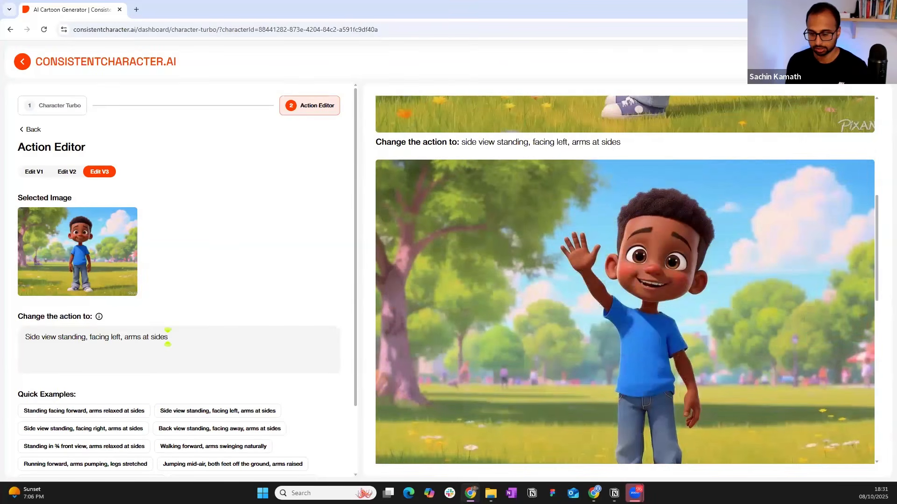
Change the action to "riding a red scooter on the street" and generate the image
{"action": "key", "text": "ctrl+a"}
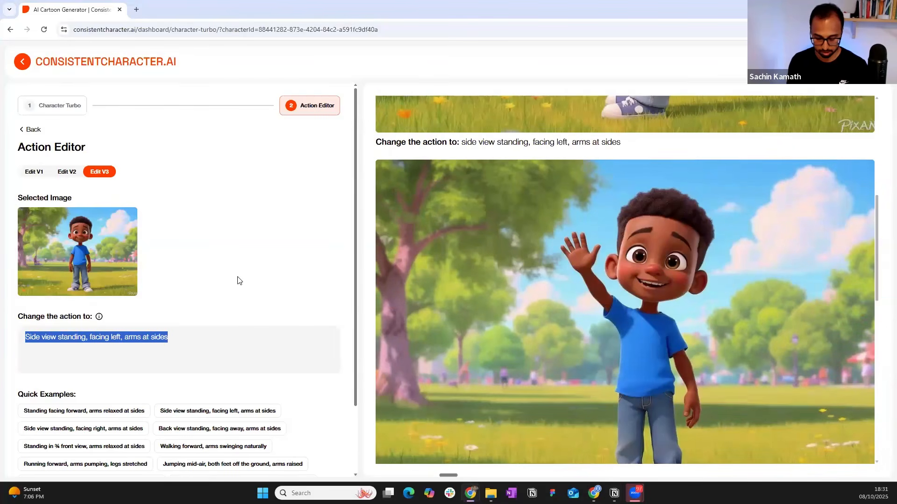
{"action": "type", "text": "riding a red scooter on the street"}
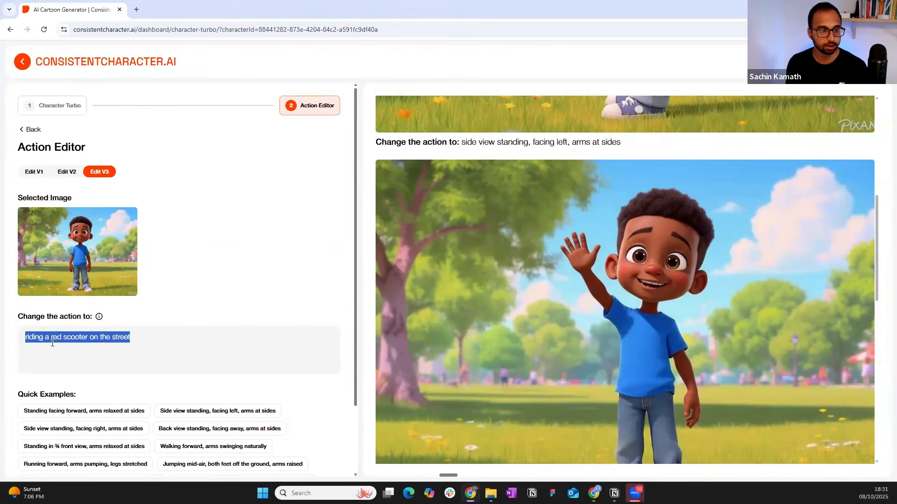
{"action": "left_click", "coordinate": [43, 338]}
{"action": "key", "text": "ctrl+a"}
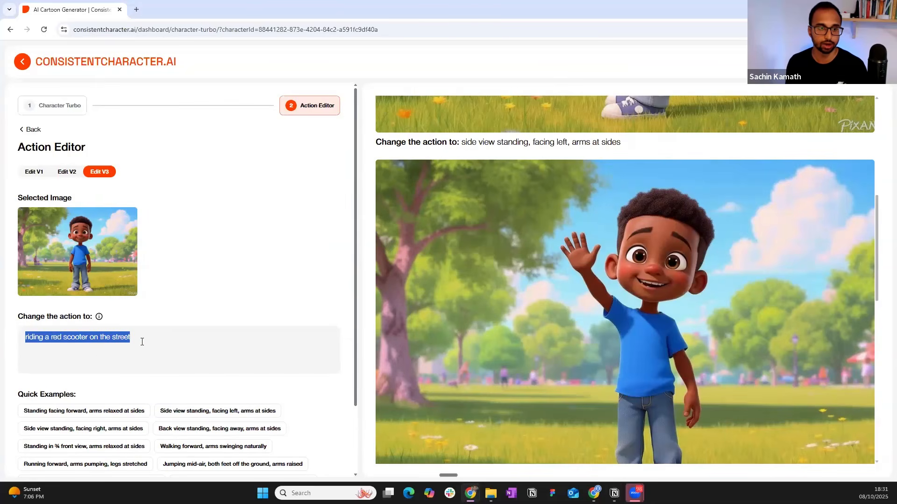
{"action": "scroll", "coordinate": [177, 446], "scroll_direction": "down", "scroll_amount": 2}
{"action": "left_click", "coordinate": [176, 453]}
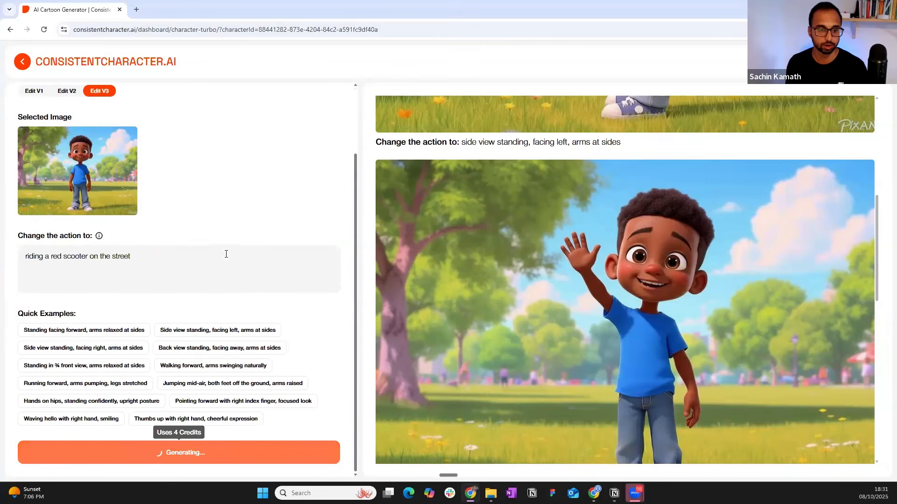
{"action": "scroll", "coordinate": [224, 256], "scroll_direction": "up", "scroll_amount": 2}
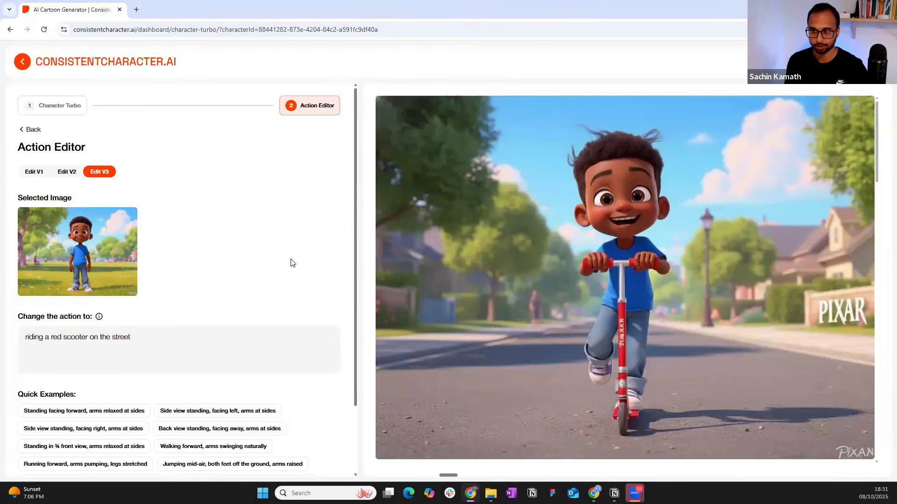
Generate another version of the boy with the same red scooter prompt and review it against the earlier images
{"action": "scroll", "coordinate": [243, 416], "scroll_direction": "down", "scroll_amount": 2}
{"action": "left_click", "coordinate": [201, 461]}
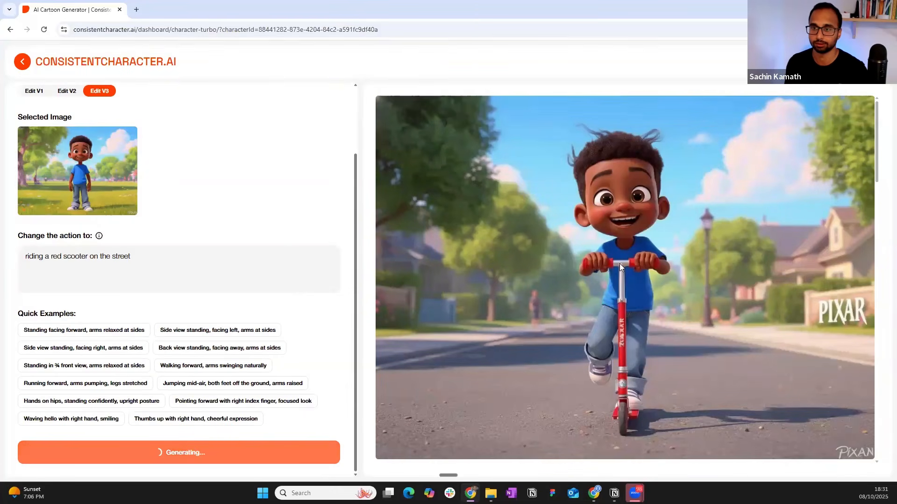
{"action": "mouse_move", "coordinate": [621, 257]}
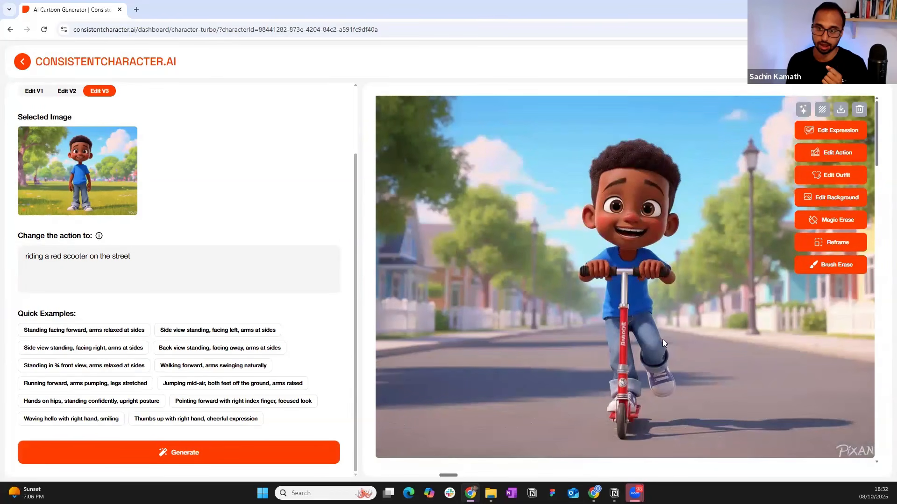
{"action": "scroll", "coordinate": [557, 386], "scroll_direction": "down", "scroll_amount": 6}
{"action": "scroll", "coordinate": [557, 385], "scroll_direction": "up", "scroll_amount": 6}
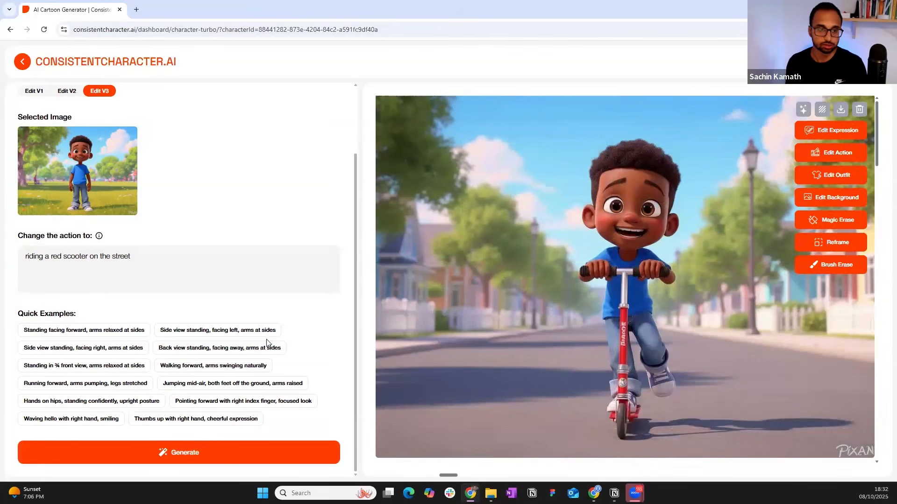
Review the scooter prompt and look back through the generated images to the waving pose
{"action": "triple_click", "coordinate": [129, 256]}
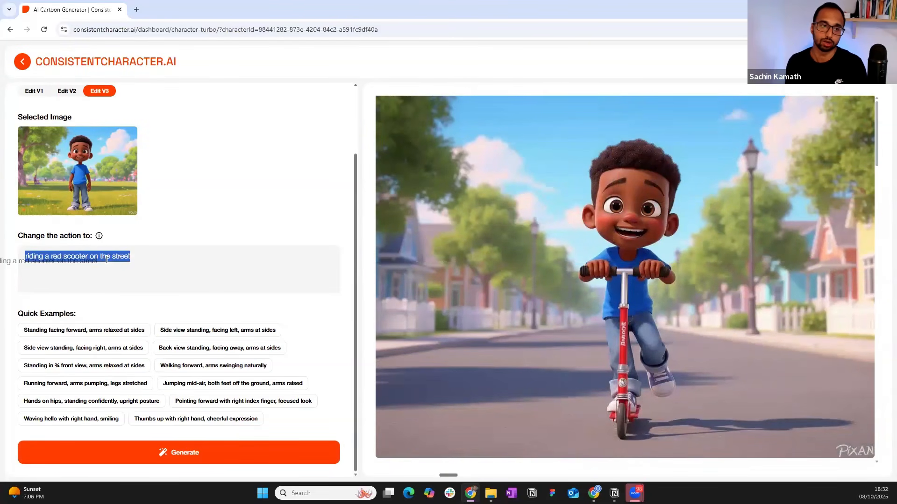
{"action": "left_click_drag", "start_coordinate": [106, 259], "coordinate": [118, 256]}
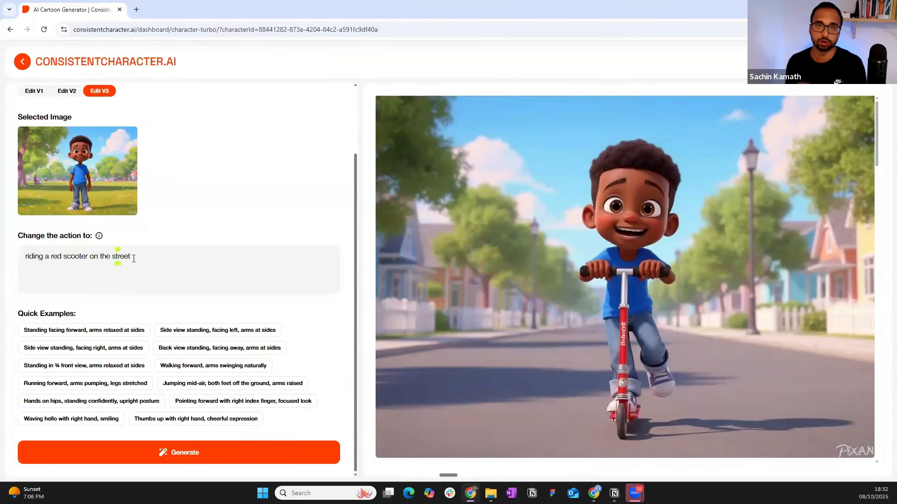
{"action": "mouse_move", "coordinate": [451, 304]}
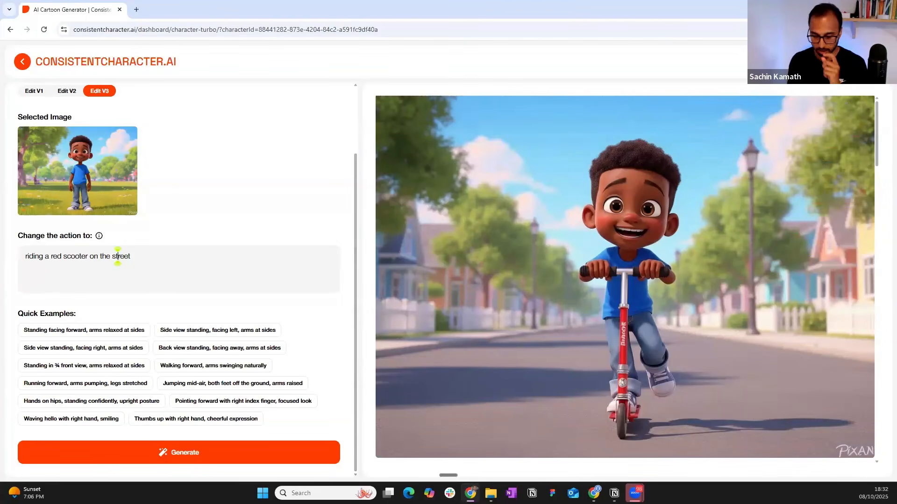
{"action": "mouse_move", "coordinate": [522, 290]}
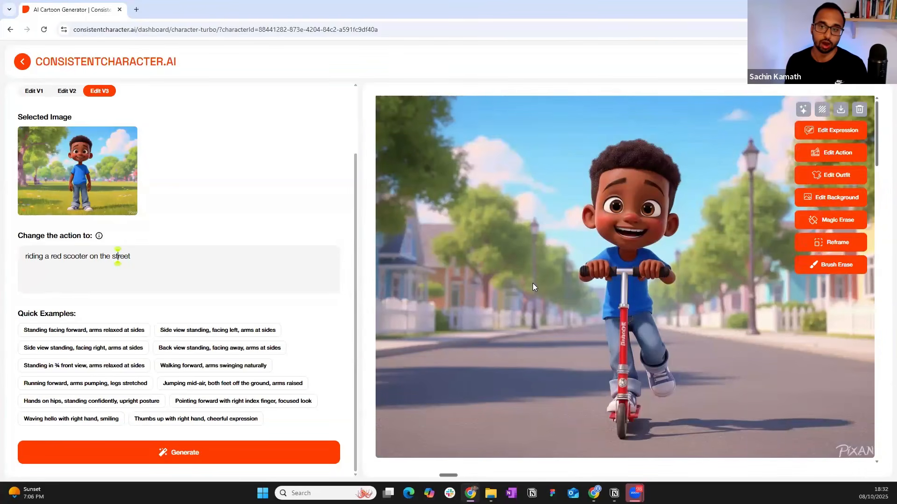
{"action": "scroll", "coordinate": [533, 283], "scroll_direction": "down", "scroll_amount": 15}
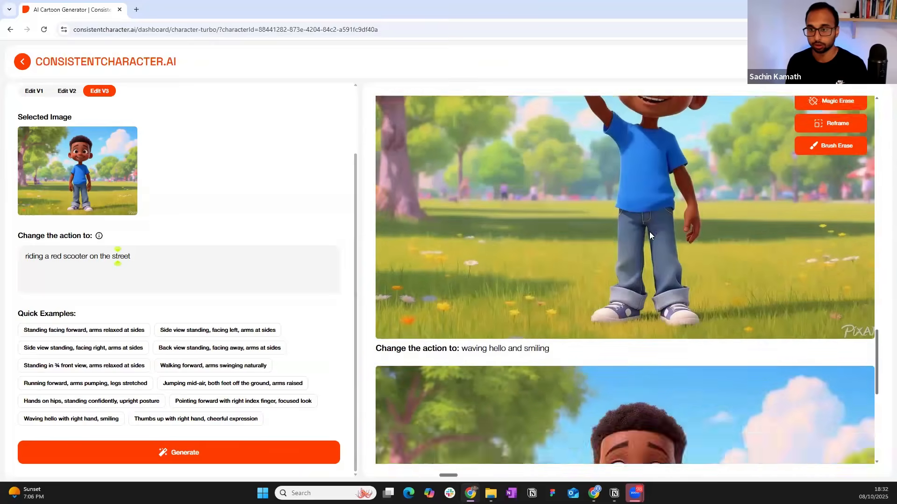
{"action": "scroll", "coordinate": [649, 232], "scroll_direction": "up", "scroll_amount": 3}
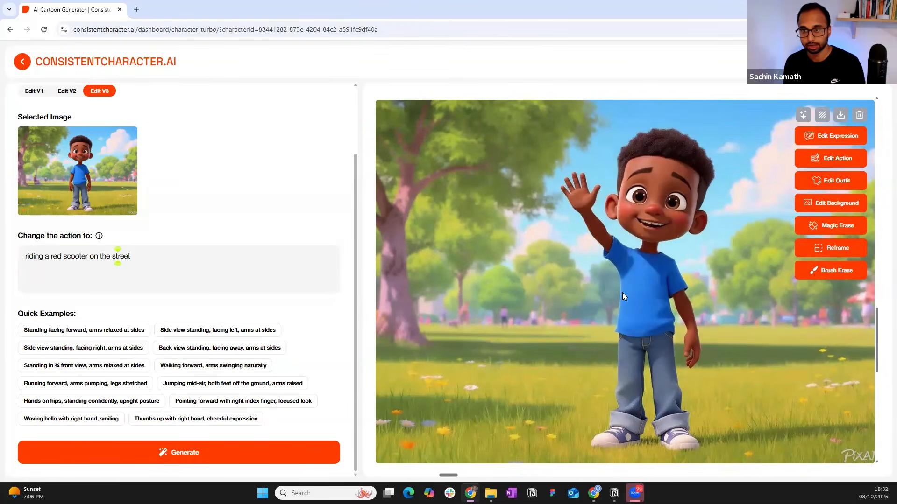
Change the outfit in the waving image to "green sweater and white pants" and generate it
{"action": "scroll", "coordinate": [631, 376], "scroll_direction": "down", "scroll_amount": 10}
{"action": "scroll", "coordinate": [639, 349], "scroll_direction": "up", "scroll_amount": 11}
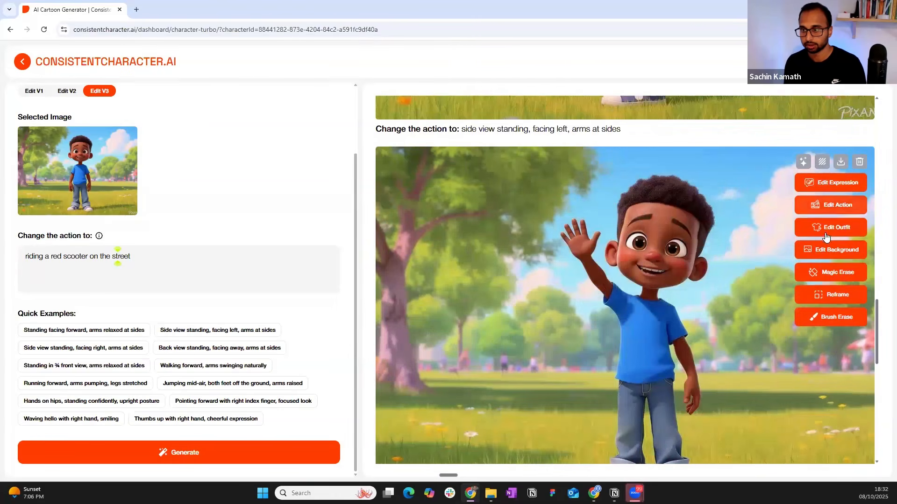
{"action": "scroll", "coordinate": [671, 282], "scroll_direction": "down", "scroll_amount": 1}
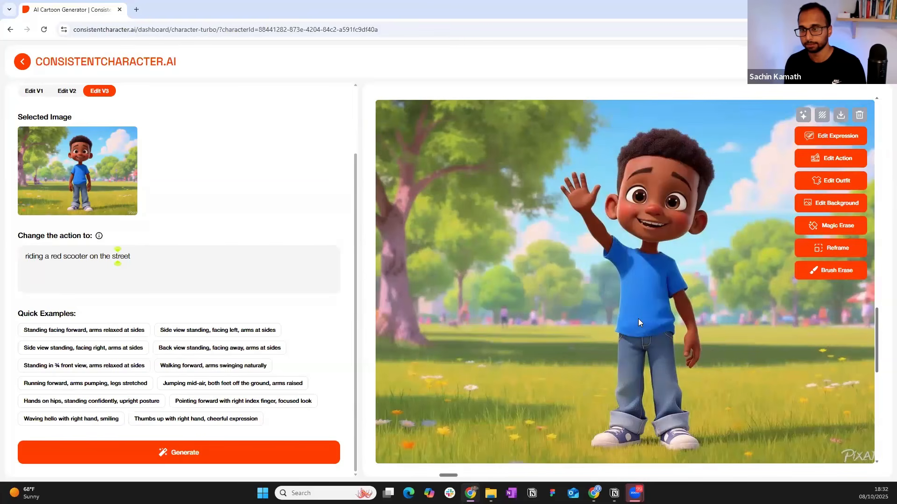
{"action": "left_click", "coordinate": [825, 187]}
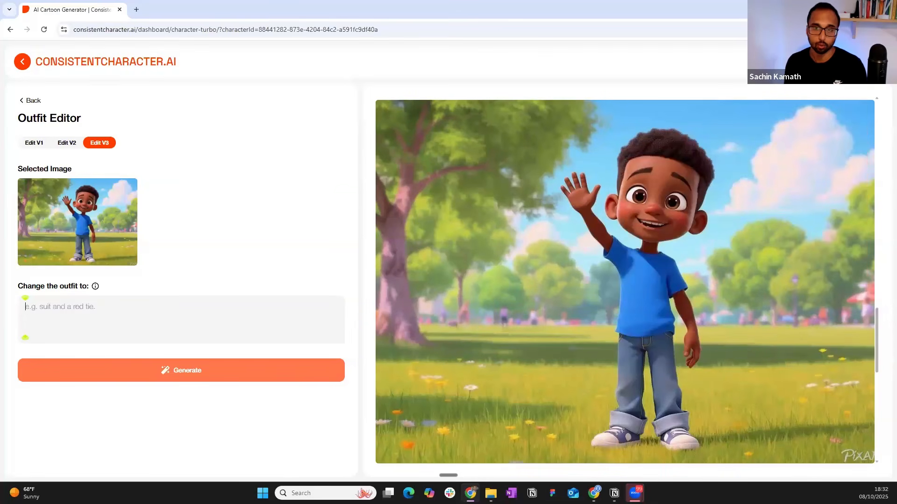
{"action": "key", "text": "alt+Tab"}
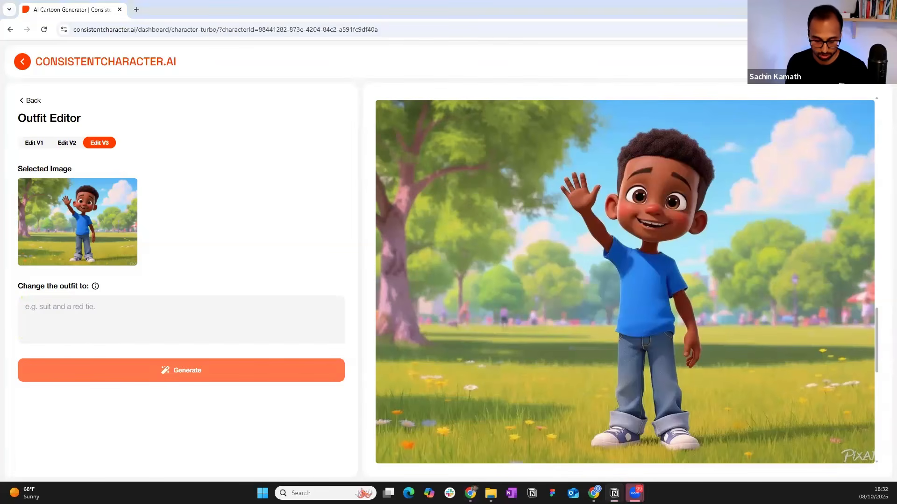
{"action": "key", "text": "alt+Tab"}
{"action": "type", "text": "green sweater and white pants"}
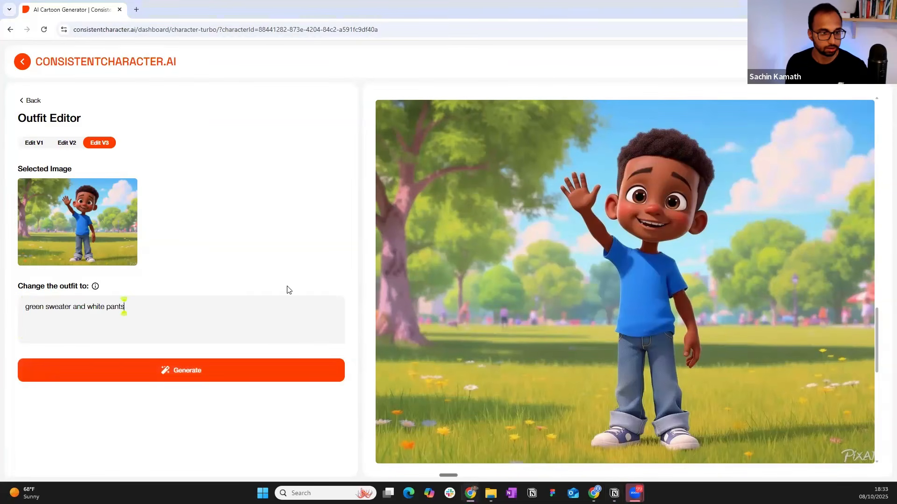
{"action": "left_click", "coordinate": [198, 378]}
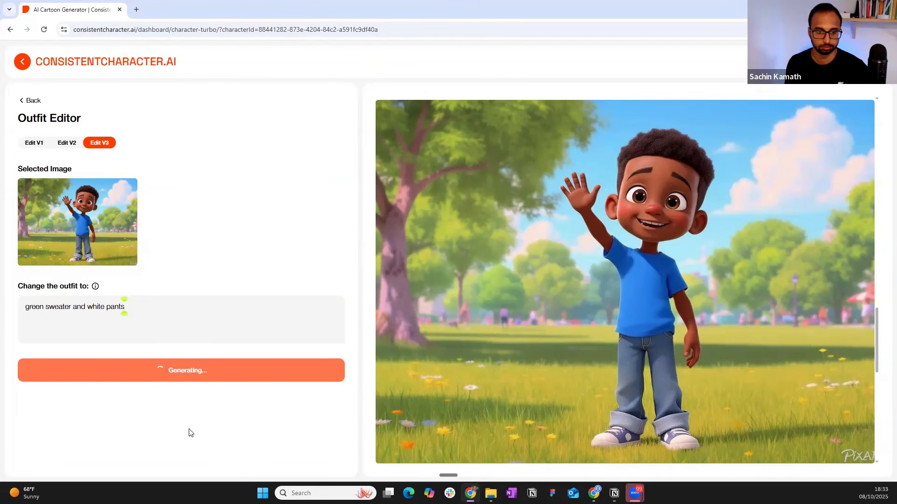
{"action": "left_click_drag", "start_coordinate": [878, 301], "coordinate": [885, 138]}
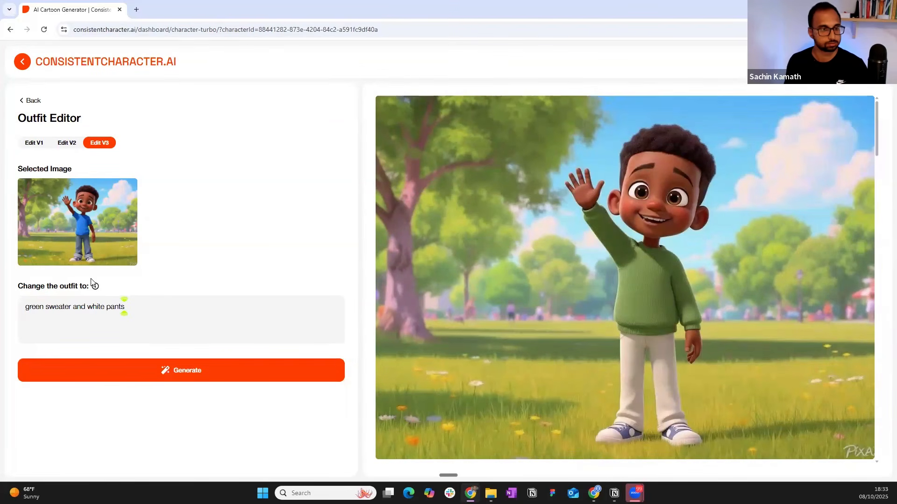
{"action": "key", "text": "ctrl+plus"}
{"action": "key", "text": "ctrl+plus"}
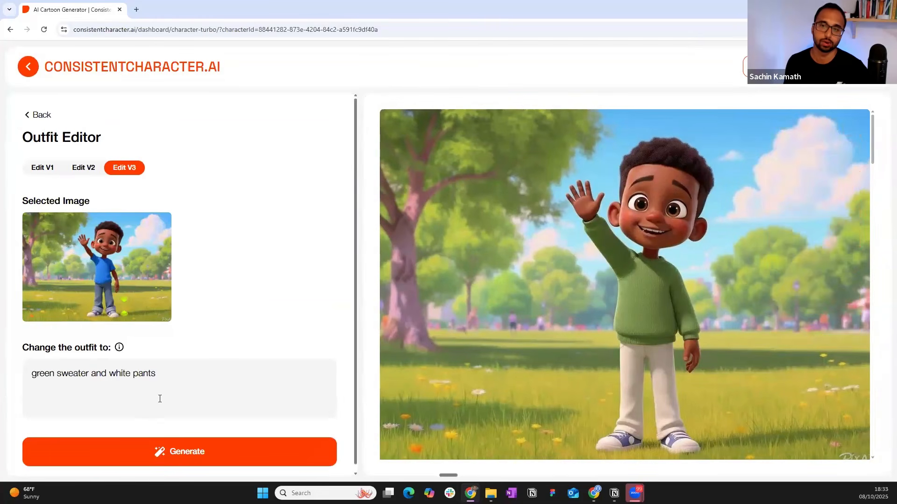
Change the background of the green-sweater waving image to "Library" and generate it
{"action": "mouse_move", "coordinate": [503, 376]}
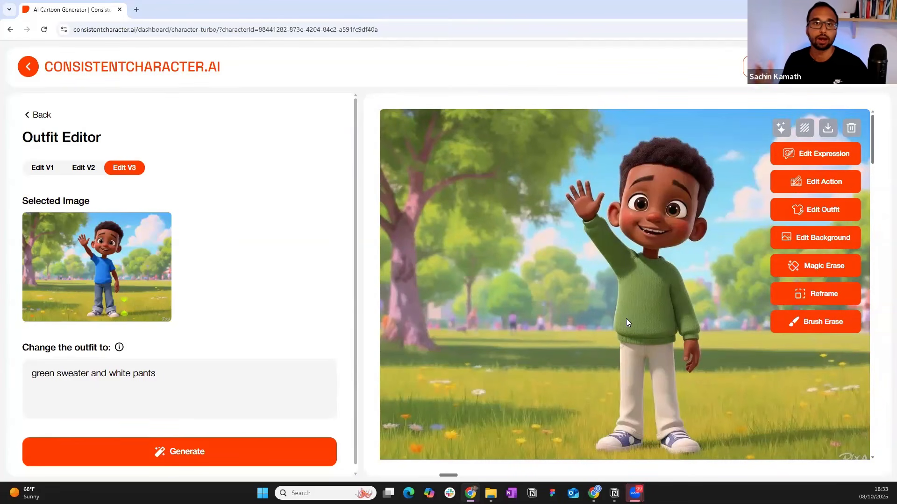
{"action": "left_click", "coordinate": [809, 239]}
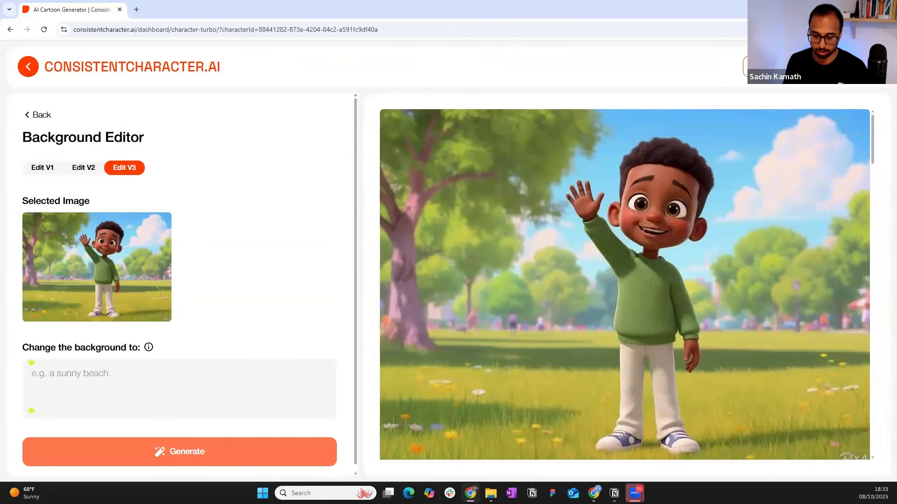
{"action": "key", "text": "alt+Tab"}
{"action": "left_click", "coordinate": [49, 374]}
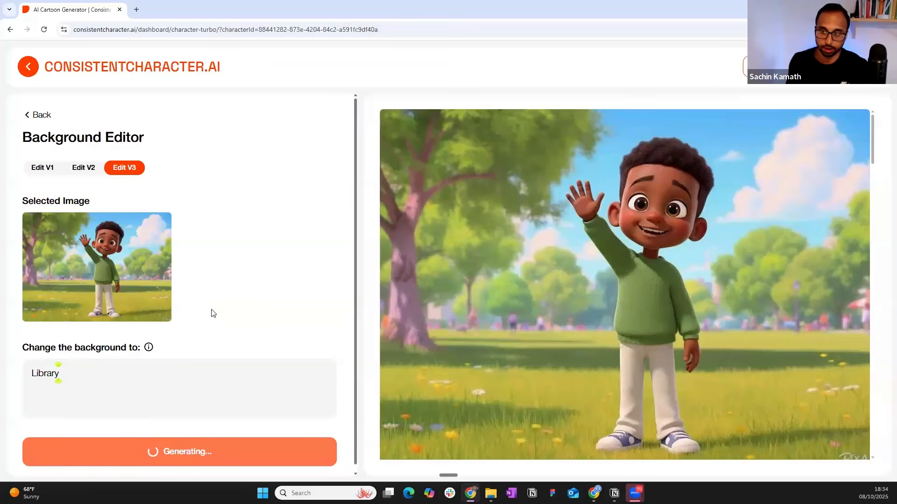
{"action": "mouse_move", "coordinate": [607, 215]}
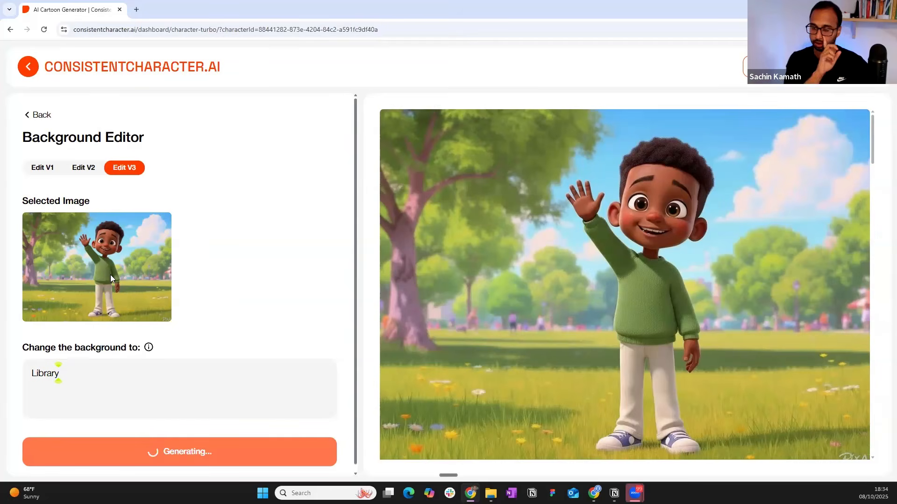
{"action": "scroll", "coordinate": [741, 375], "scroll_direction": "down", "scroll_amount": 5}
{"action": "scroll", "coordinate": [742, 379], "scroll_direction": "up", "scroll_amount": 7}
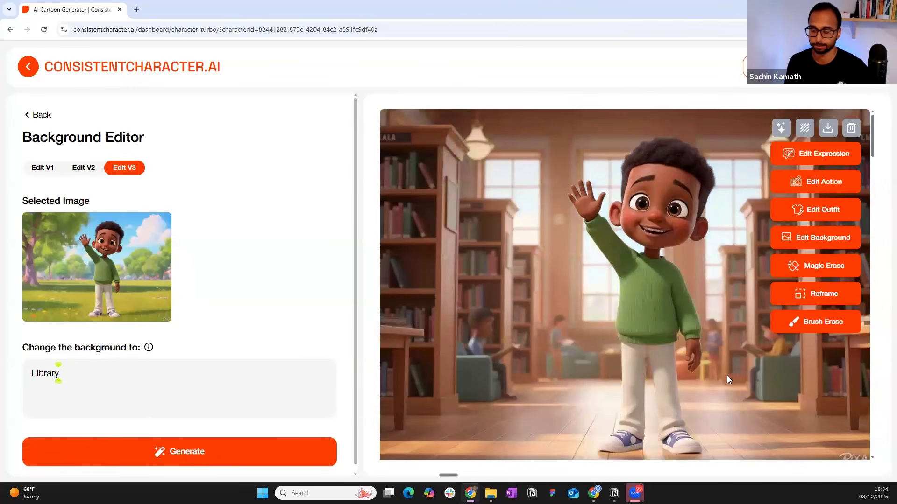
Change the outfit in the original standing park image to "red hoodie, denim jumpsuit, red cap" and generate it
{"action": "mouse_move", "coordinate": [511, 276]}
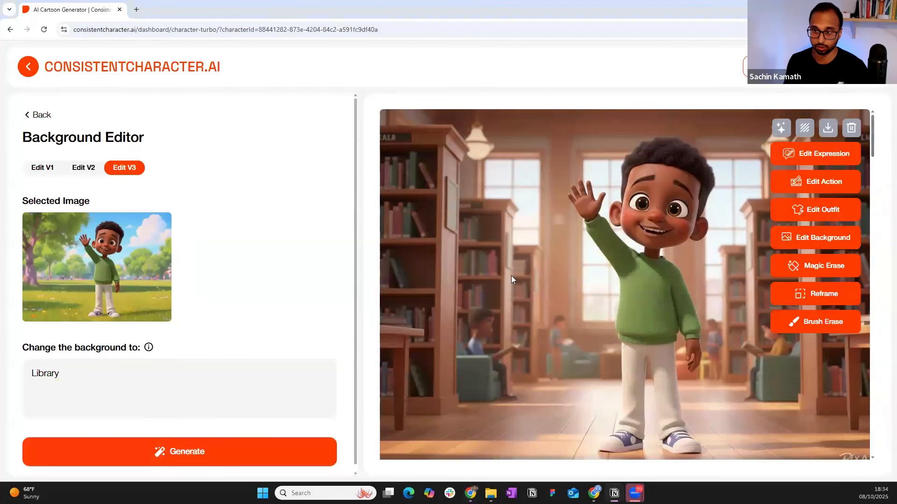
{"action": "scroll", "coordinate": [863, 281], "scroll_direction": "down", "scroll_amount": 15}
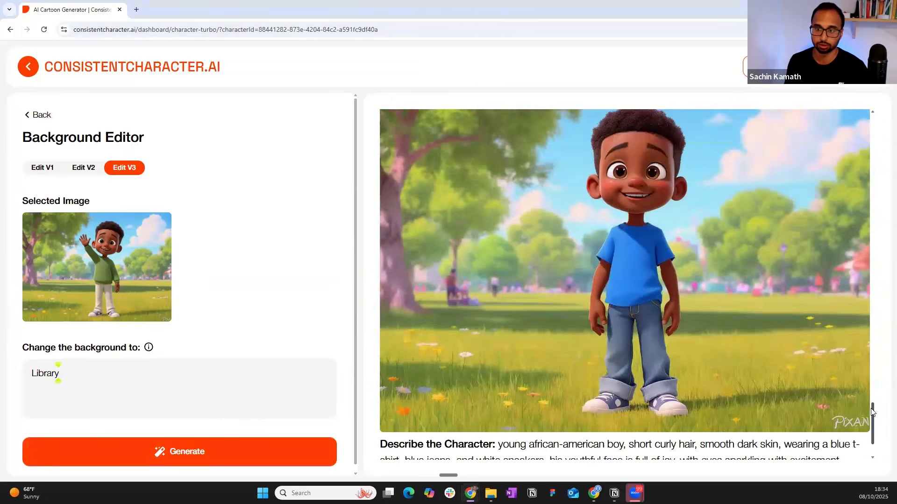
{"action": "mouse_move", "coordinate": [662, 302]}
{"action": "scroll", "coordinate": [662, 301], "scroll_direction": "up", "scroll_amount": 1}
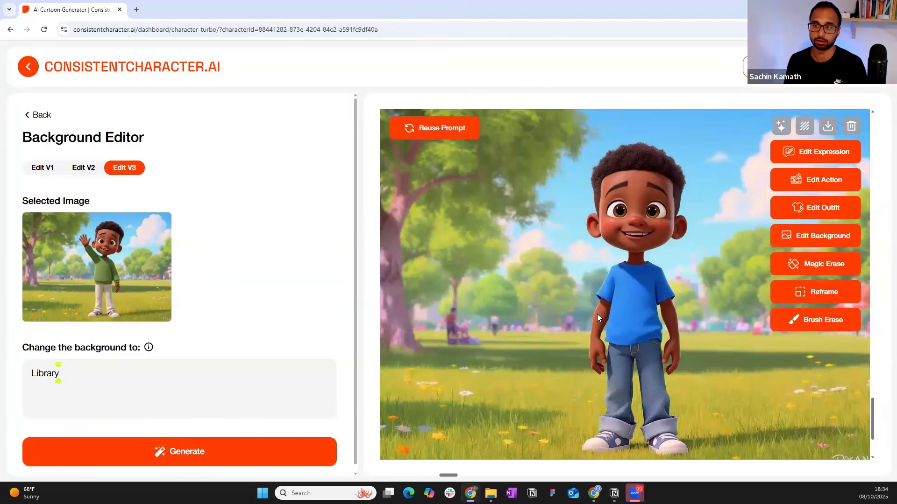
{"action": "left_click", "coordinate": [815, 214]}
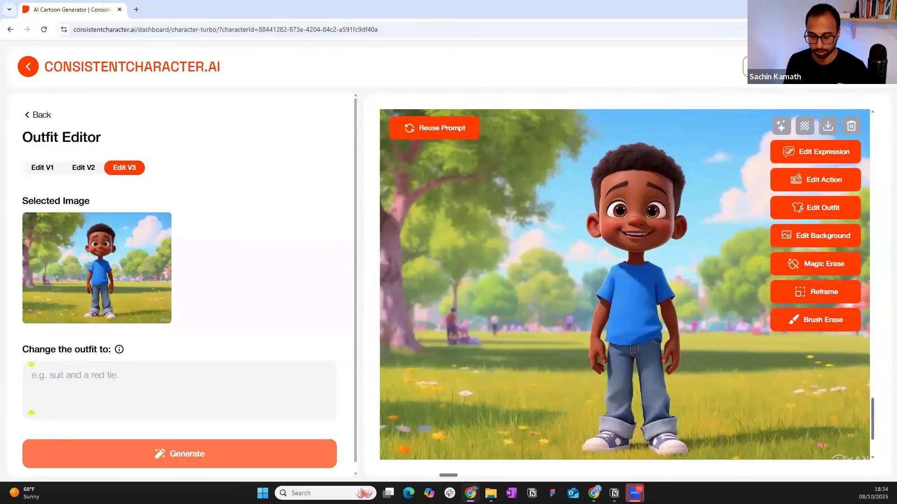
{"action": "left_click", "coordinate": [104, 381]}
{"action": "type", "text": "red hoodie, denim jumpsuit, red cap"}
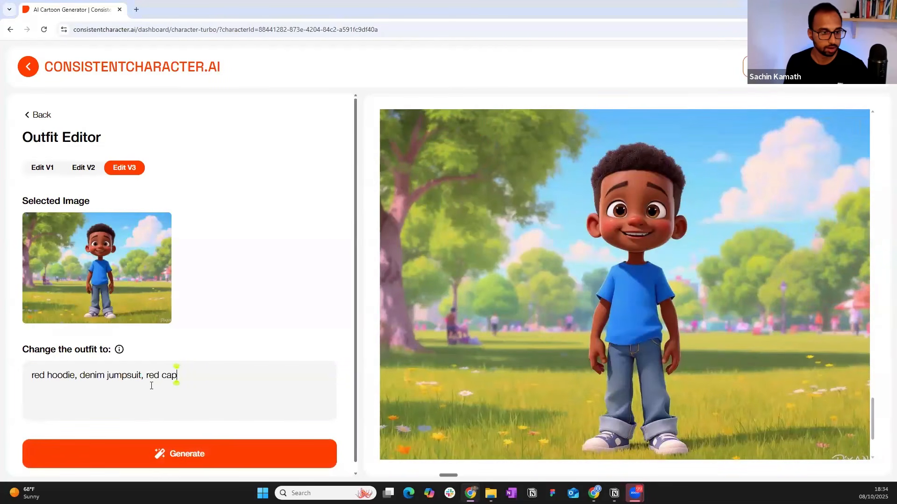
{"action": "left_click", "coordinate": [158, 454]}
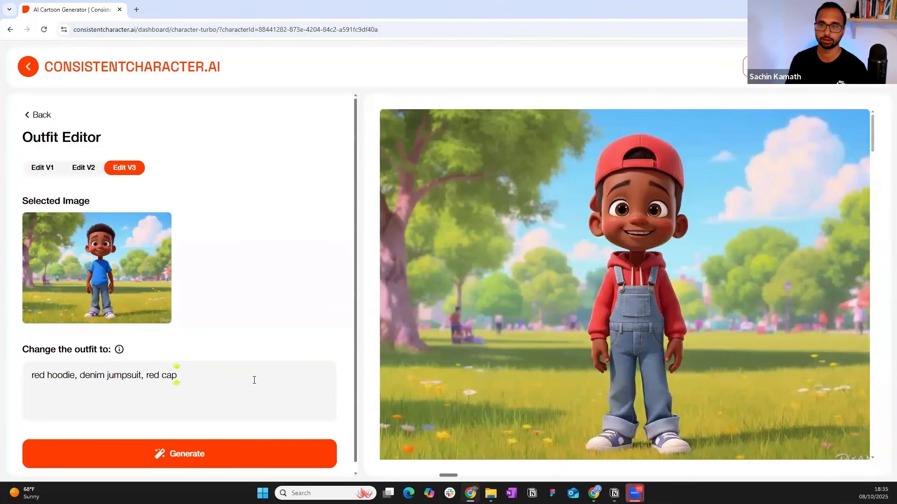
Replace the outfit prompt with "beige shorts and orange T-shirt", generate the image and compare it with the previous outfit
{"action": "mouse_move", "coordinate": [584, 333]}
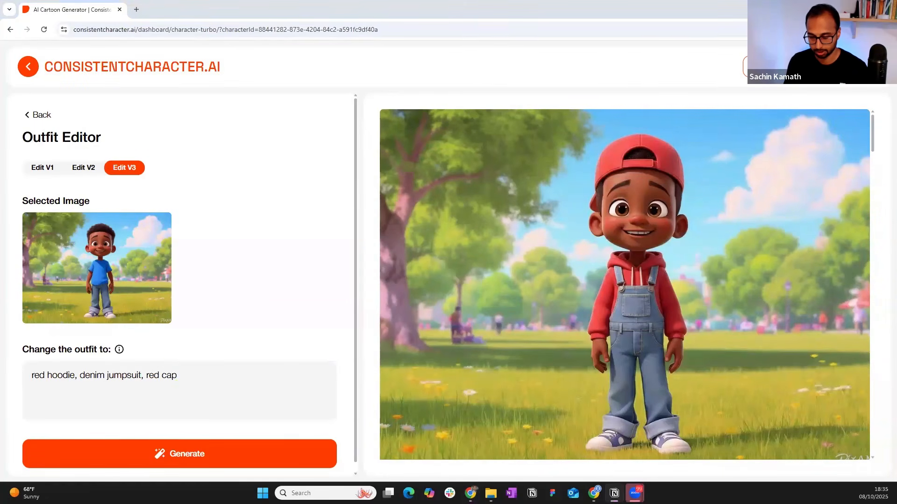
{"action": "left_click", "coordinate": [108, 385]}
{"action": "key", "text": "ctrl+a"}
{"action": "type", "text": "beige shorts and orange T-shirt"}
{"action": "left_click", "coordinate": [167, 458]}
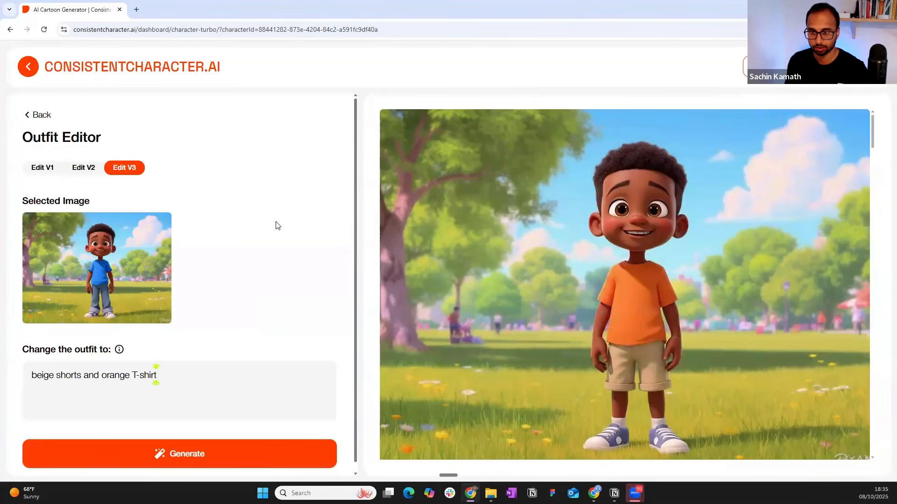
{"action": "scroll", "coordinate": [568, 266], "scroll_direction": "down", "scroll_amount": 5}
{"action": "scroll", "coordinate": [568, 267], "scroll_direction": "up", "scroll_amount": 5}
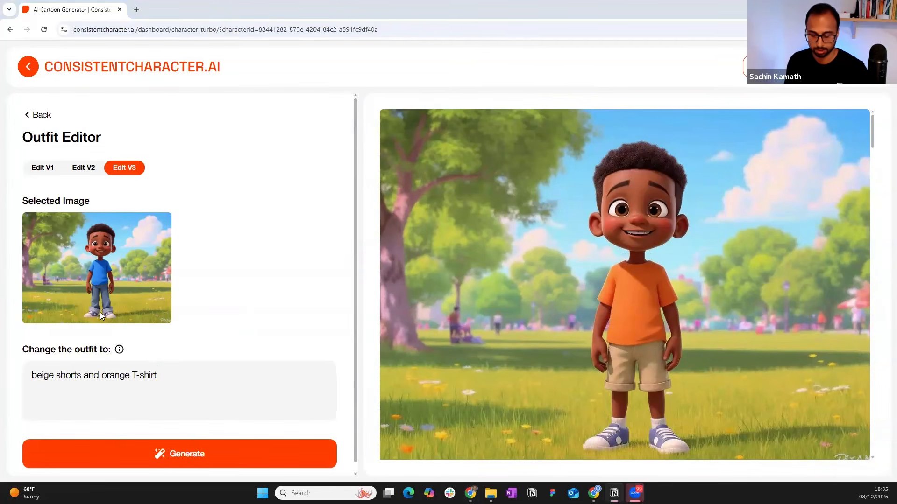
Change the background of the orange T-shirt image to "coastal village and cobbled streets", generate it and compare it with the park version
{"action": "mouse_move", "coordinate": [759, 203]}
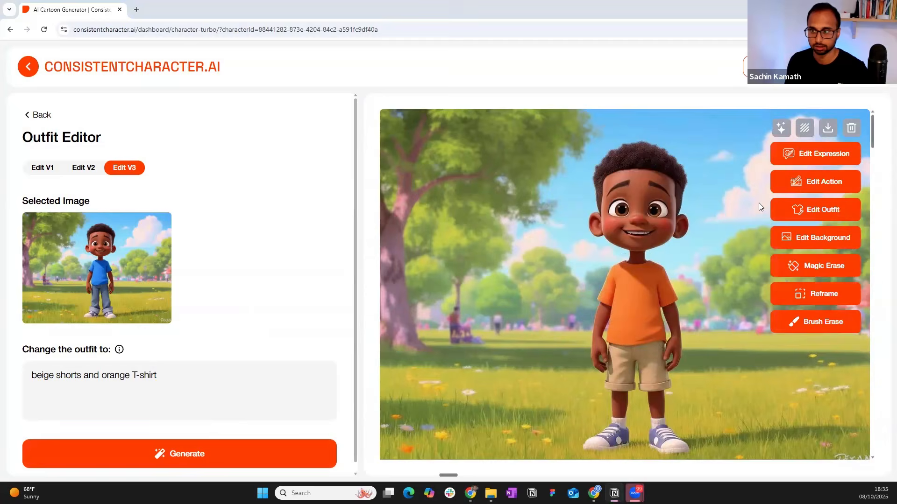
{"action": "left_click", "coordinate": [810, 248]}
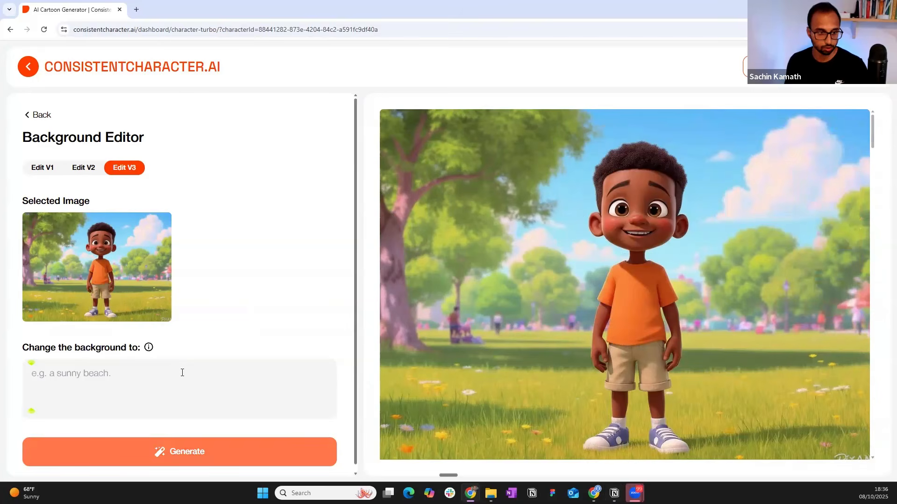
{"action": "type", "text": "coastal village and cobbled streets"}
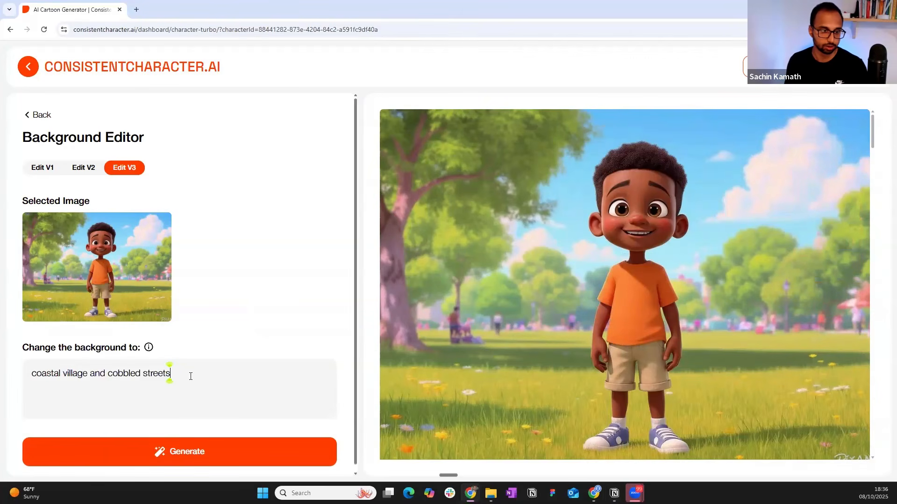
{"action": "mouse_move", "coordinate": [643, 255]}
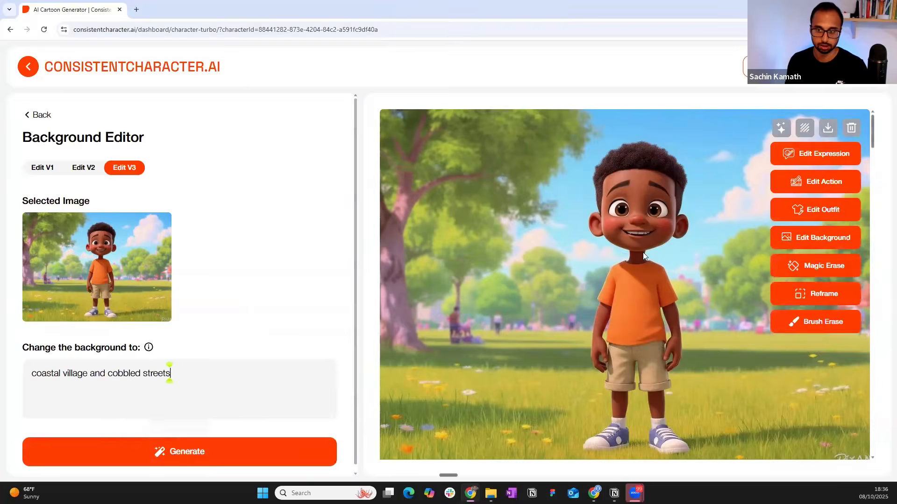
{"action": "left_click", "coordinate": [176, 462]}
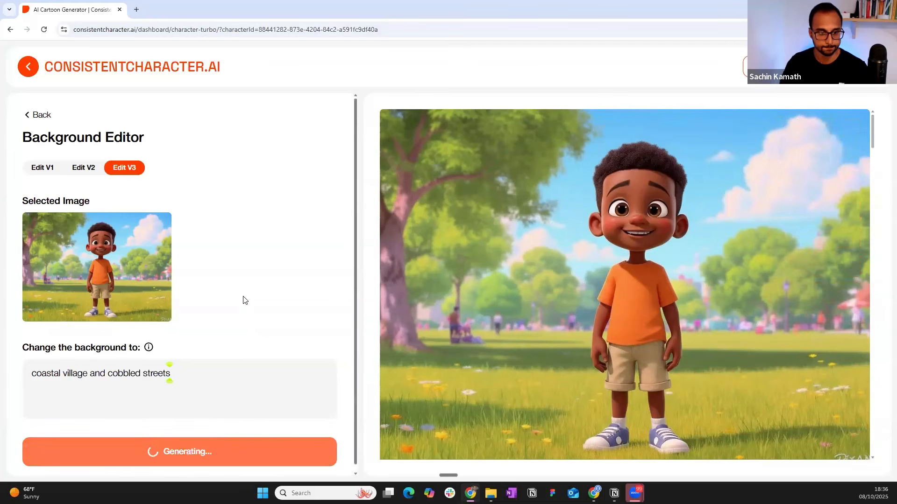
{"action": "scroll", "coordinate": [691, 334], "scroll_direction": "down", "scroll_amount": 6}
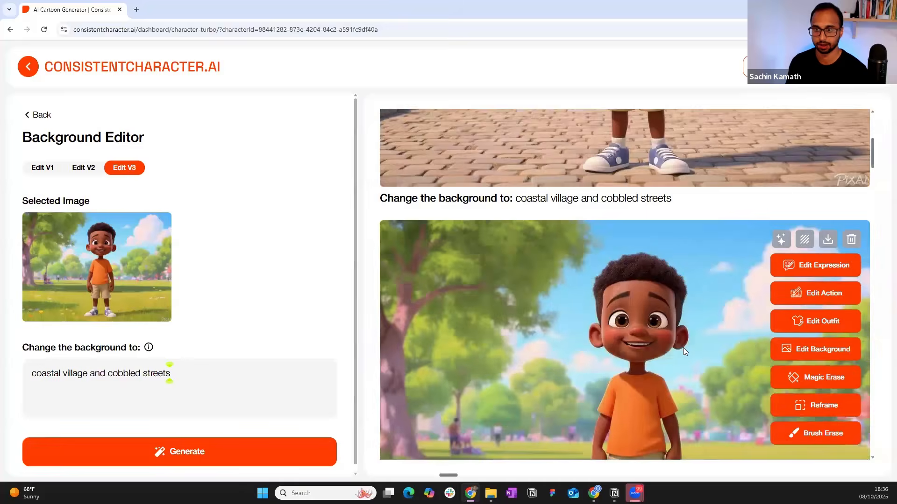
{"action": "scroll", "coordinate": [683, 347], "scroll_direction": "up", "scroll_amount": 3}
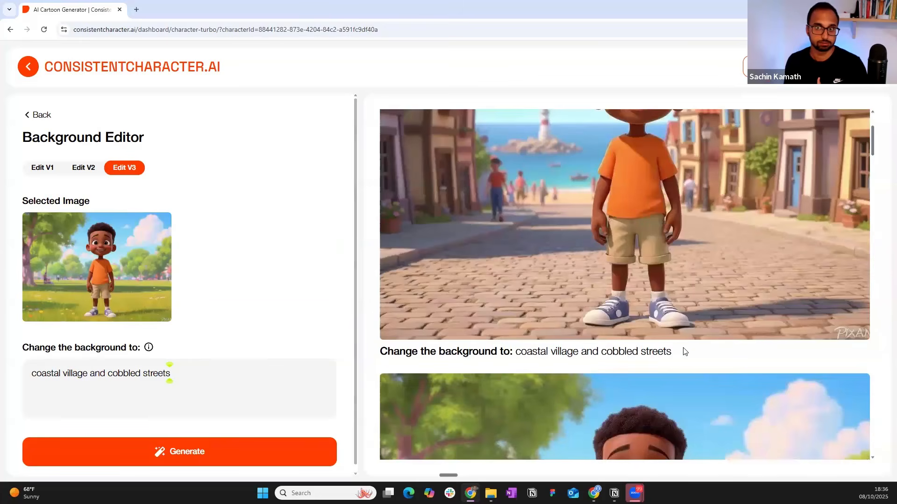
{"action": "scroll", "coordinate": [685, 352], "scroll_direction": "up", "scroll_amount": 3}
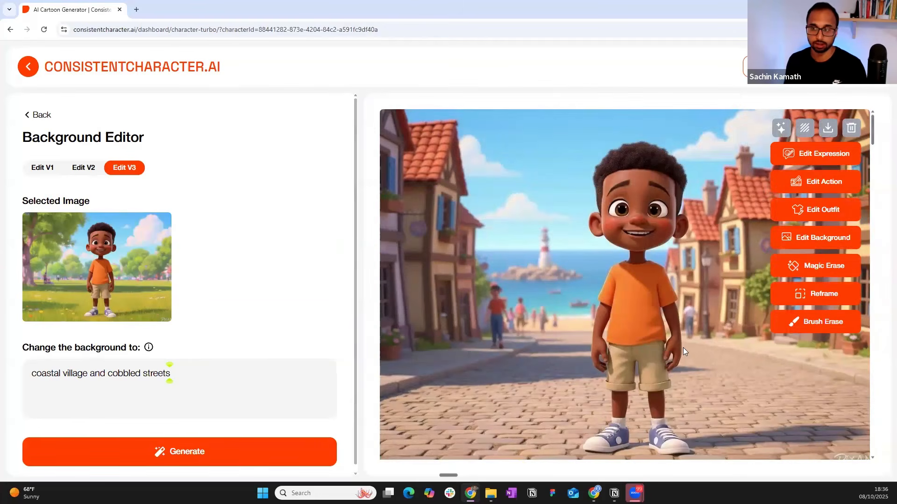
Change the coastal village boy's action to the suggested "Running forward, arms pumping, legs stretched", generate it and compare it with the standing pose
{"action": "left_click", "coordinate": [801, 189]}
{"action": "left_click", "coordinate": [251, 396]}
{"action": "scroll", "coordinate": [134, 330], "scroll_direction": "down", "scroll_amount": 2}
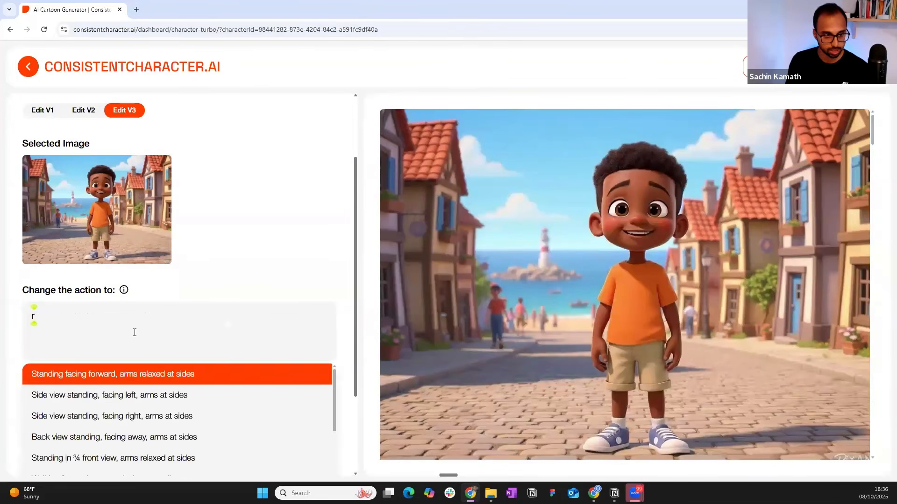
{"action": "type", "text": "run"}
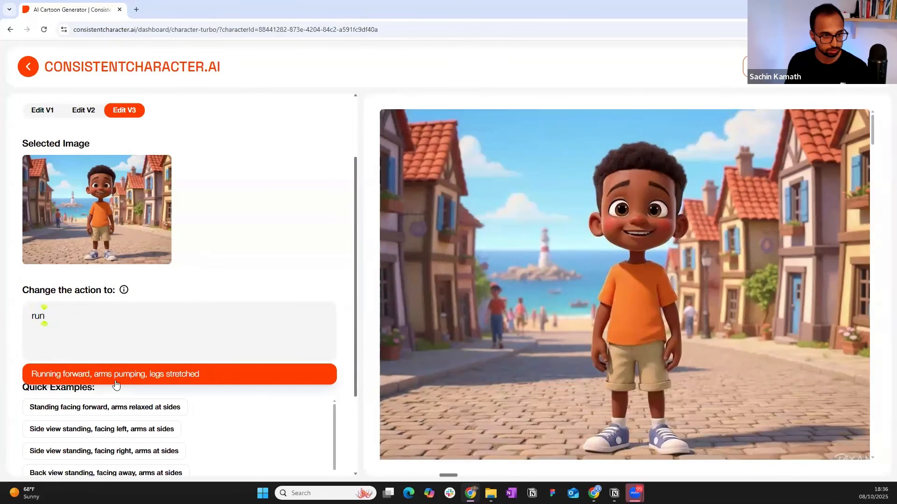
{"action": "left_click", "coordinate": [117, 377]}
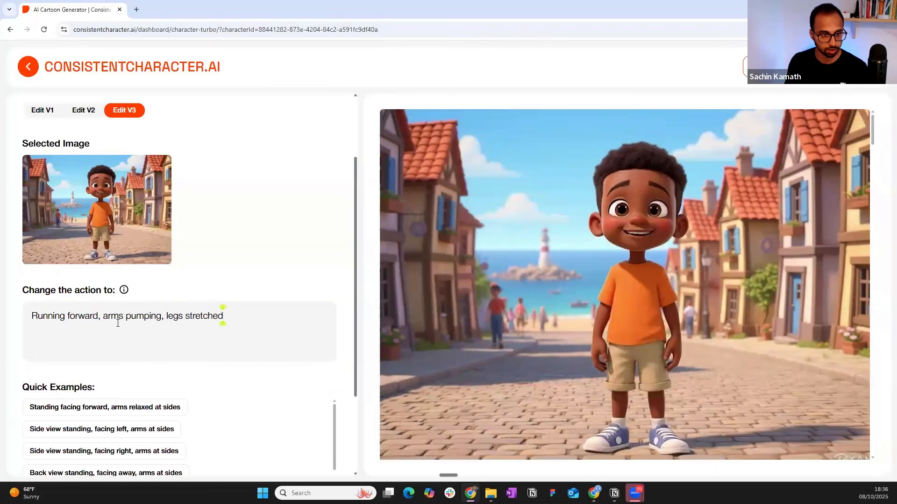
{"action": "scroll", "coordinate": [117, 323], "scroll_direction": "down", "scroll_amount": 3}
{"action": "scroll", "coordinate": [227, 372], "scroll_direction": "up", "scroll_amount": 5}
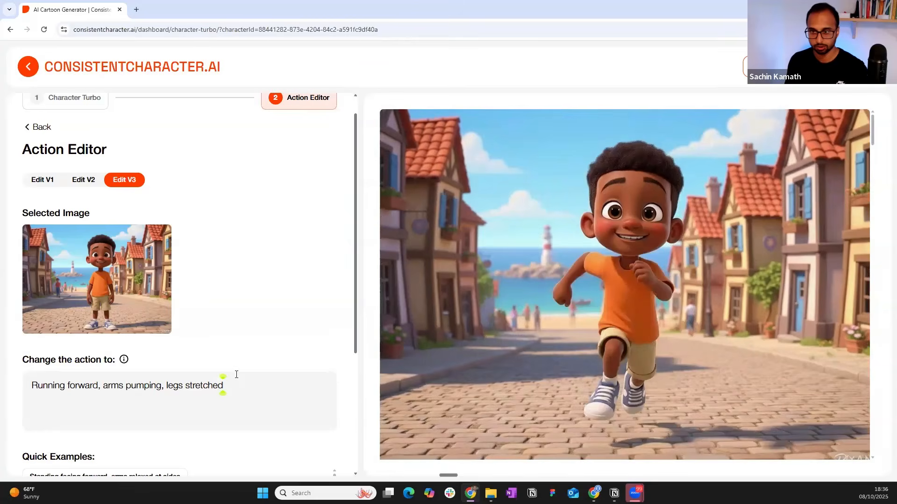
{"action": "scroll", "coordinate": [685, 332], "scroll_direction": "down", "scroll_amount": 5}
{"action": "scroll", "coordinate": [685, 332], "scroll_direction": "down", "scroll_amount": 2}
{"action": "scroll", "coordinate": [710, 310], "scroll_direction": "up", "scroll_amount": 5}
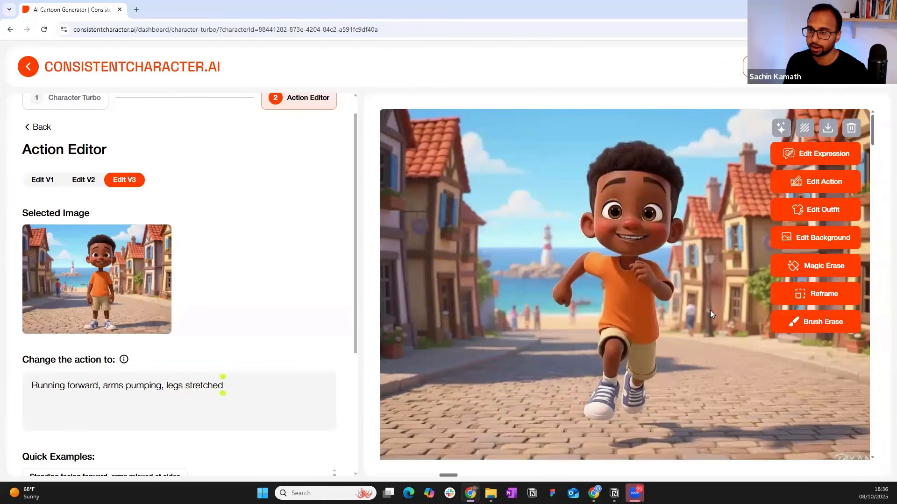
Change the running coastal village boy's facial expression to the suggested "Annoyed face" and generate the image
{"action": "left_click", "coordinate": [815, 157]}
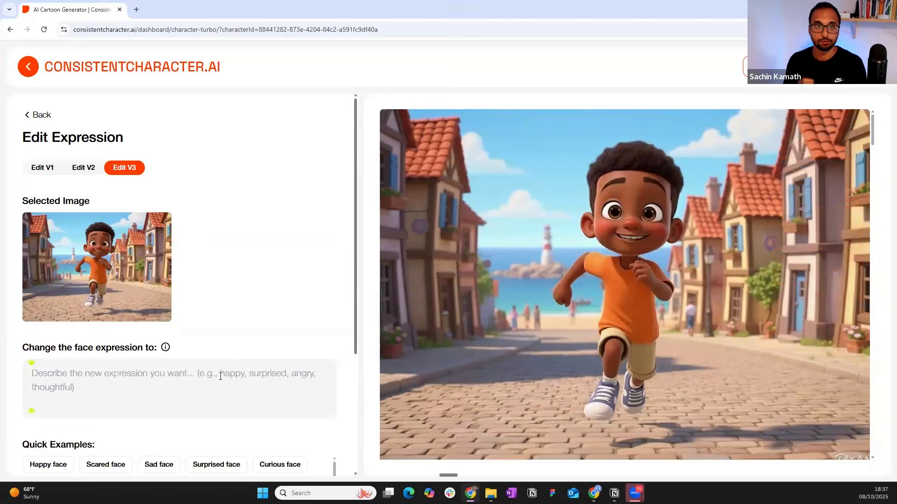
{"action": "scroll", "coordinate": [221, 377], "scroll_direction": "down", "scroll_amount": 3}
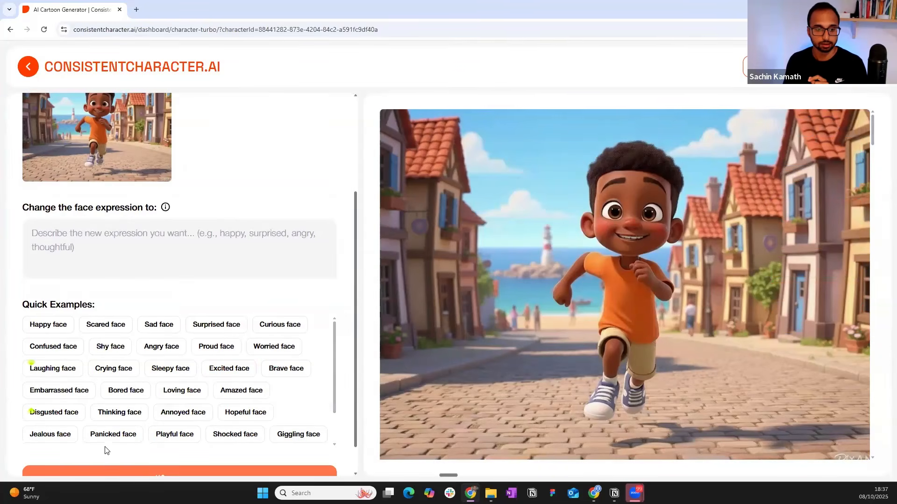
{"action": "left_click", "coordinate": [185, 420]}
{"action": "scroll", "coordinate": [176, 458], "scroll_direction": "down", "scroll_amount": 1}
{"action": "left_click", "coordinate": [171, 451]}
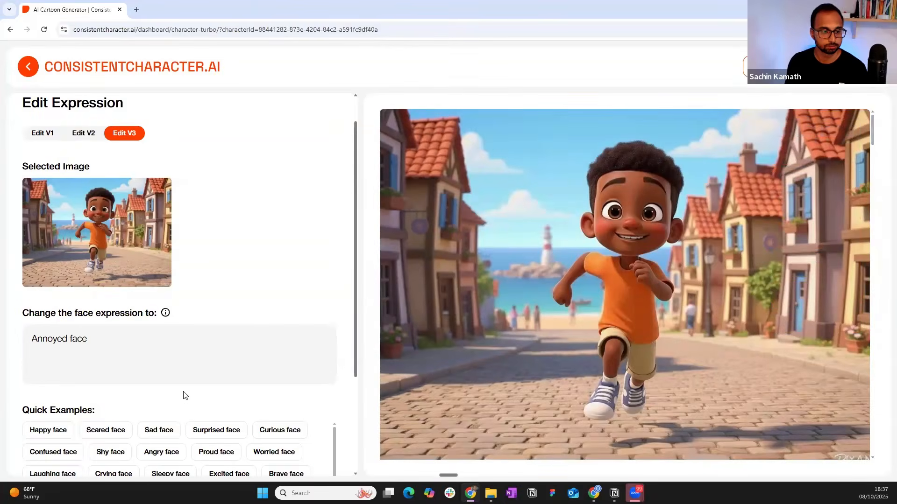
{"action": "scroll", "coordinate": [126, 374], "scroll_direction": "down", "scroll_amount": 3}
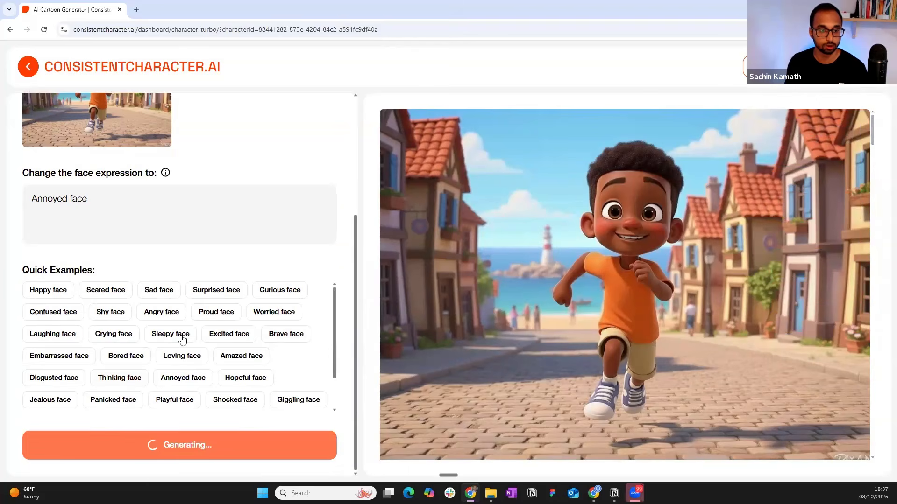
{"action": "scroll", "coordinate": [159, 366], "scroll_direction": "up", "scroll_amount": 3}
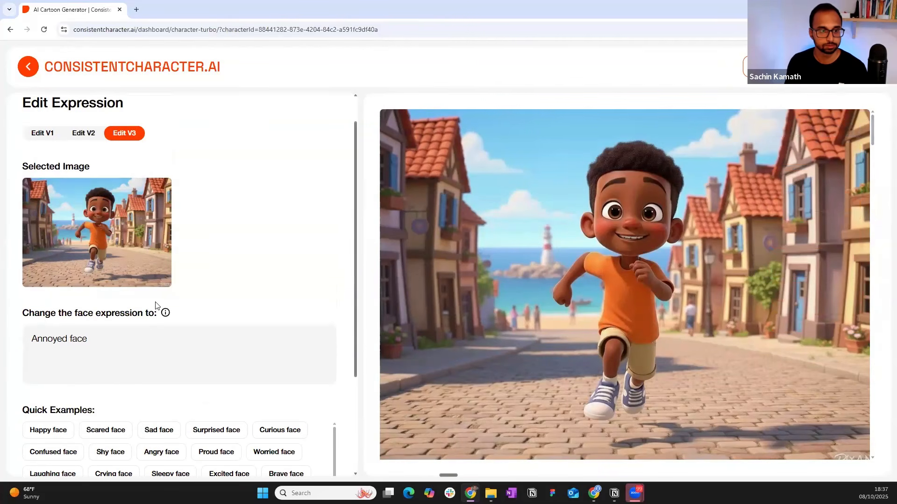
Generate a second version of the running boy with the same "Annoyed face" prompt and compare the results
{"action": "left_click_drag", "start_coordinate": [28, 345], "coordinate": [120, 345]}
{"action": "left_click", "coordinate": [120, 344]}
{"action": "scroll", "coordinate": [129, 359], "scroll_direction": "down", "scroll_amount": 3}
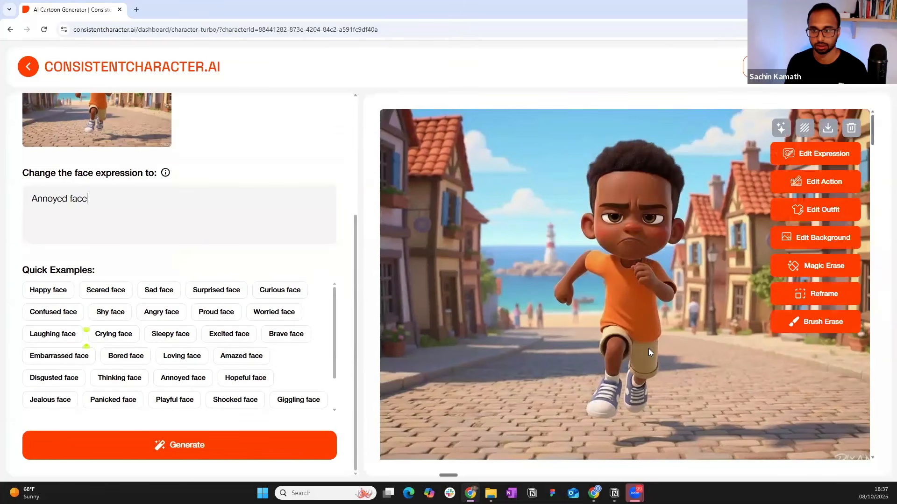
{"action": "left_click", "coordinate": [179, 445]}
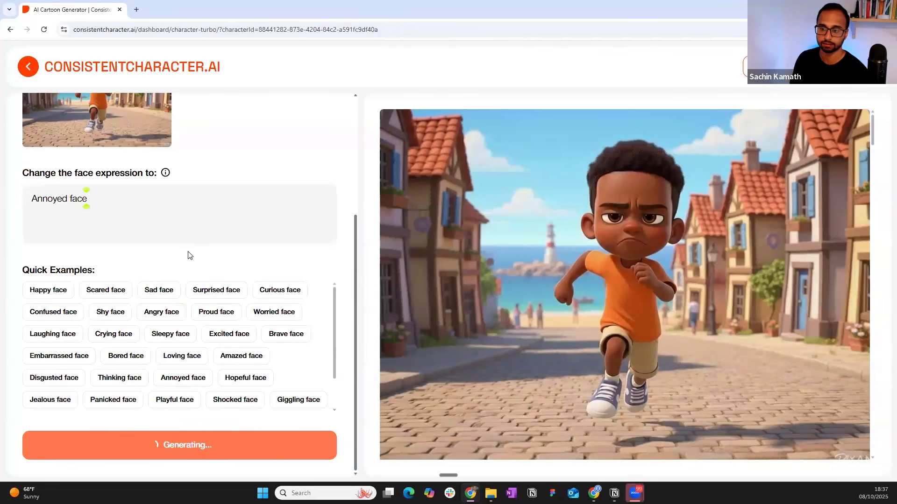
{"action": "scroll", "coordinate": [579, 319], "scroll_direction": "down", "scroll_amount": 10}
{"action": "mouse_move", "coordinate": [875, 192]}
{"action": "left_mouse_down"}
{"action": "mouse_move", "coordinate": [873, 411]}
{"action": "mouse_move", "coordinate": [882, 177]}
{"action": "left_mouse_up"}
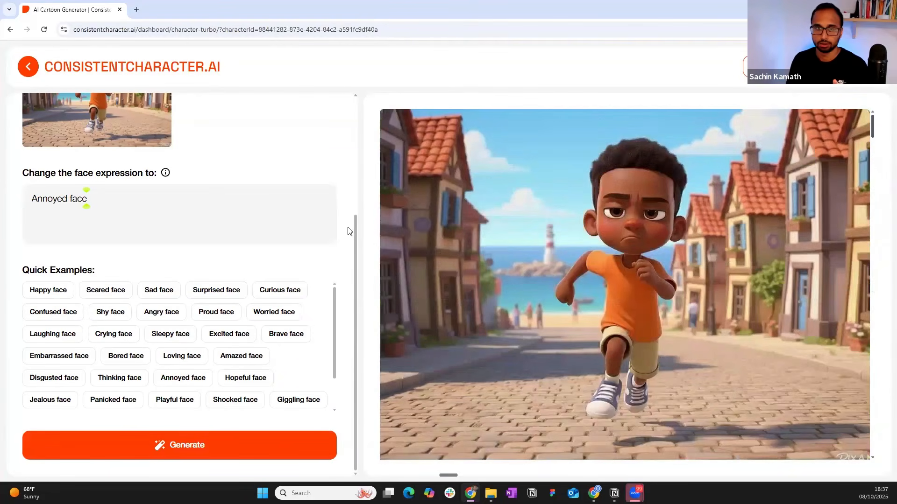
Return to the character dashboard, reopen the first boy in the park and look through his generated images
{"action": "left_click", "coordinate": [25, 73]}
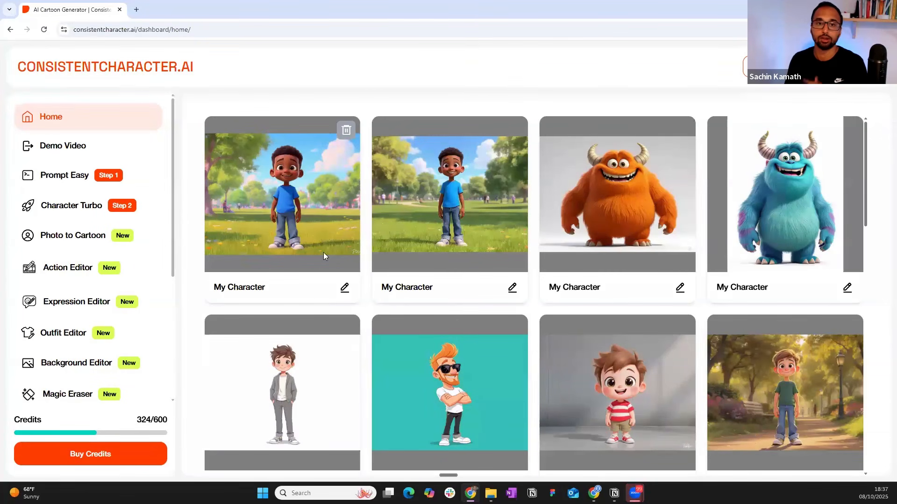
{"action": "left_click", "coordinate": [324, 253]}
{"action": "left_click_drag", "start_coordinate": [872, 130], "coordinate": [761, 286]}
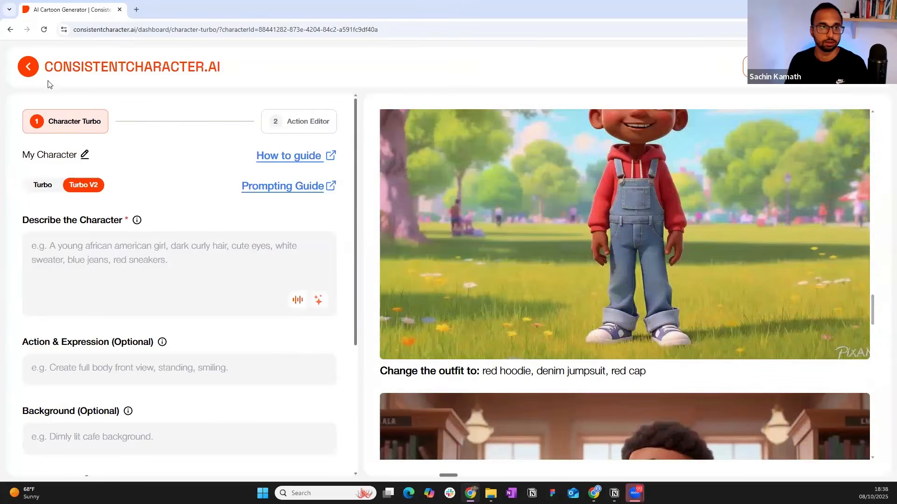
Open the orange monster character from the dashboard and examine its original prompt and each action edit
{"action": "left_click", "coordinate": [28, 66]}
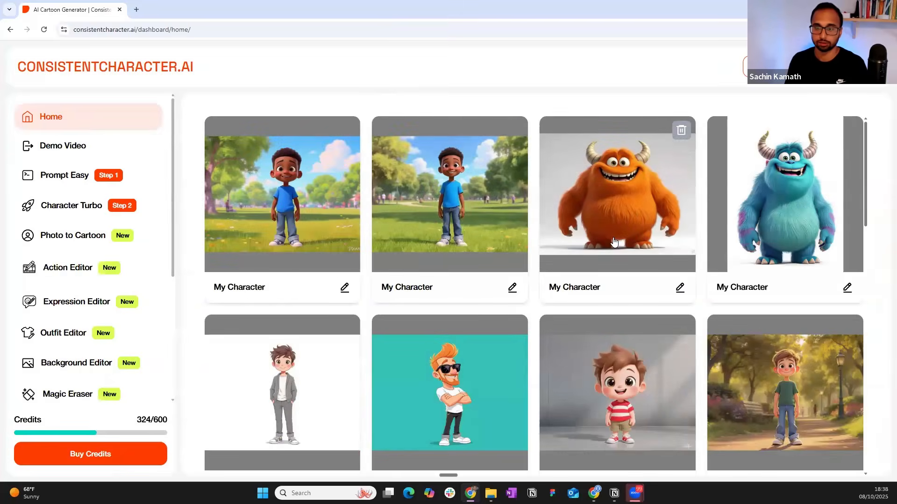
{"action": "left_click", "coordinate": [614, 242]}
{"action": "scroll", "coordinate": [687, 394], "scroll_direction": "down", "scroll_amount": 5}
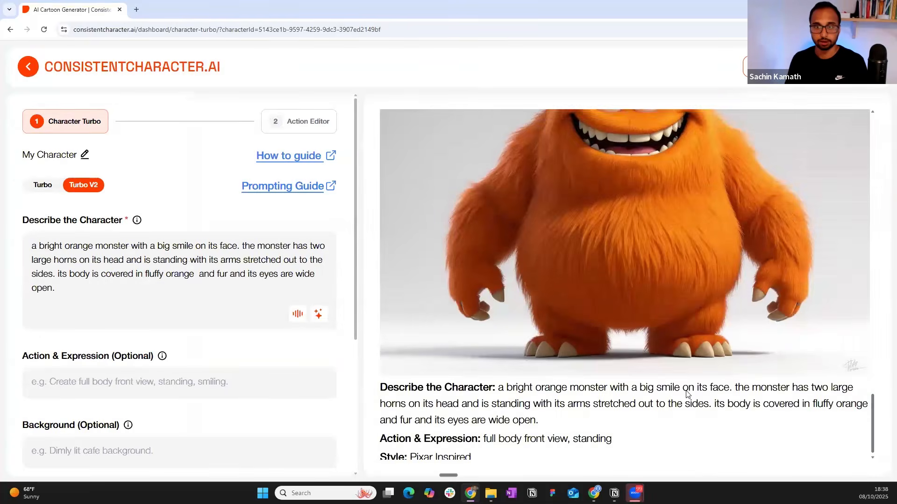
{"action": "scroll", "coordinate": [686, 394], "scroll_direction": "up", "scroll_amount": 2}
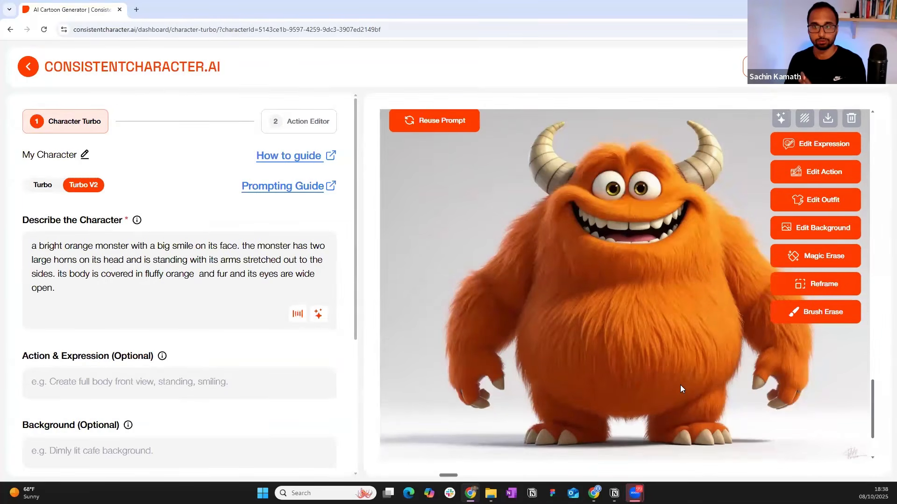
{"action": "scroll", "coordinate": [680, 385], "scroll_direction": "down", "scroll_amount": 3}
{"action": "scroll", "coordinate": [633, 305], "scroll_direction": "up", "scroll_amount": 4}
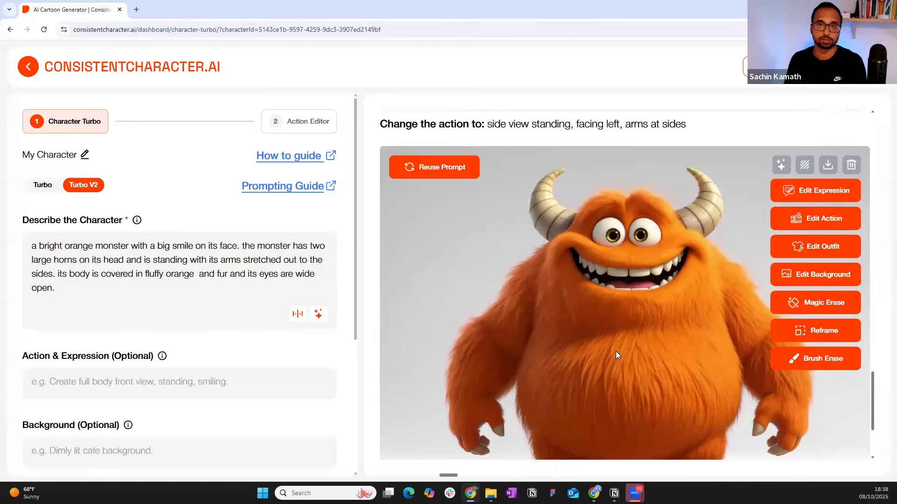
{"action": "scroll", "coordinate": [614, 352], "scroll_direction": "up", "scroll_amount": 4}
{"action": "left_click_drag", "start_coordinate": [487, 310], "coordinate": [693, 317]}
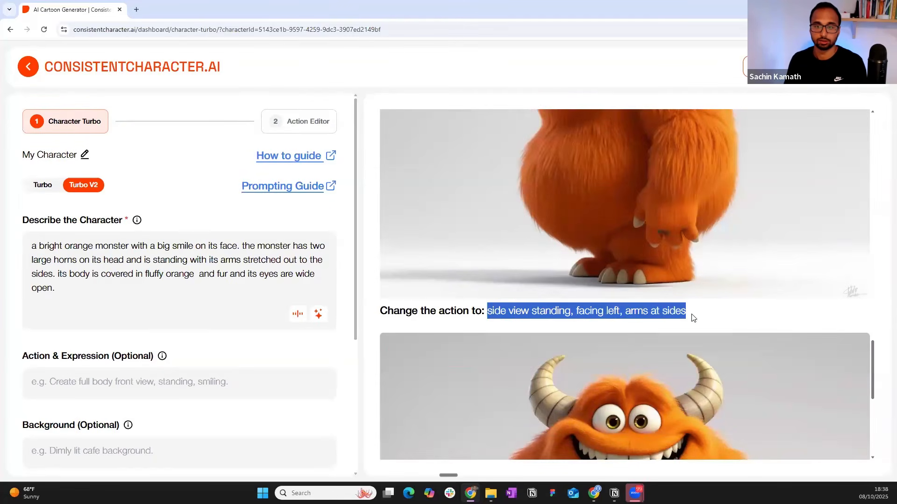
{"action": "scroll", "coordinate": [707, 317], "scroll_direction": "up", "scroll_amount": 5}
{"action": "scroll", "coordinate": [678, 355], "scroll_direction": "up", "scroll_amount": 5}
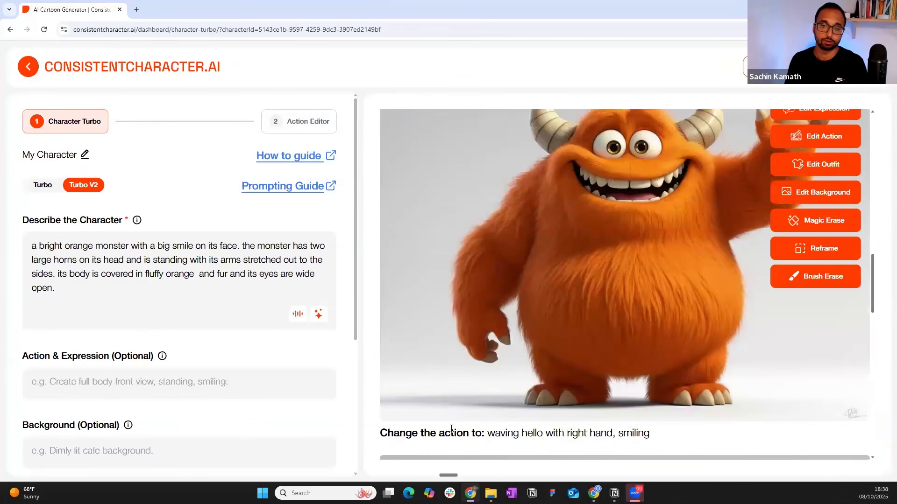
{"action": "scroll", "coordinate": [452, 428], "scroll_direction": "up", "scroll_amount": 2}
{"action": "scroll", "coordinate": [451, 429], "scroll_direction": "up", "scroll_amount": 6}
{"action": "left_click_drag", "start_coordinate": [486, 415], "coordinate": [727, 414]}
{"action": "left_click", "coordinate": [717, 420]}
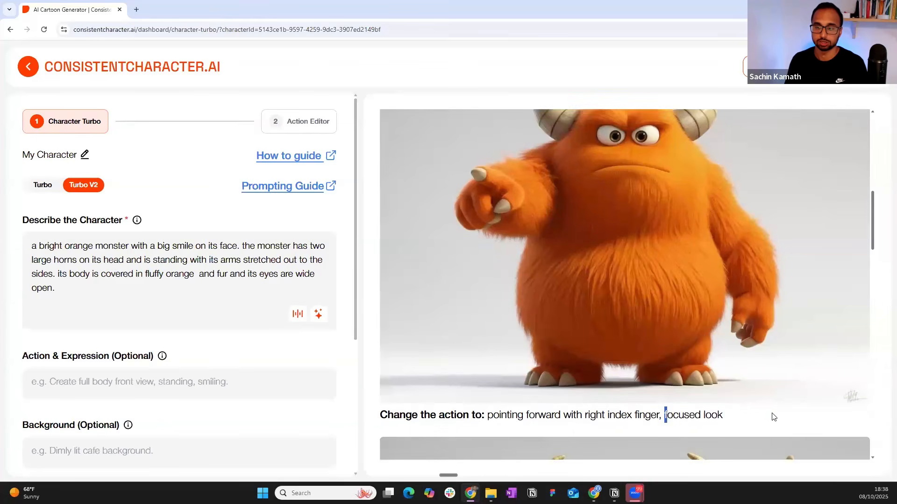
Compare the orange monster's pointing pose with its "shocked face" expression edit
{"action": "scroll", "coordinate": [696, 423], "scroll_direction": "up", "scroll_amount": 2}
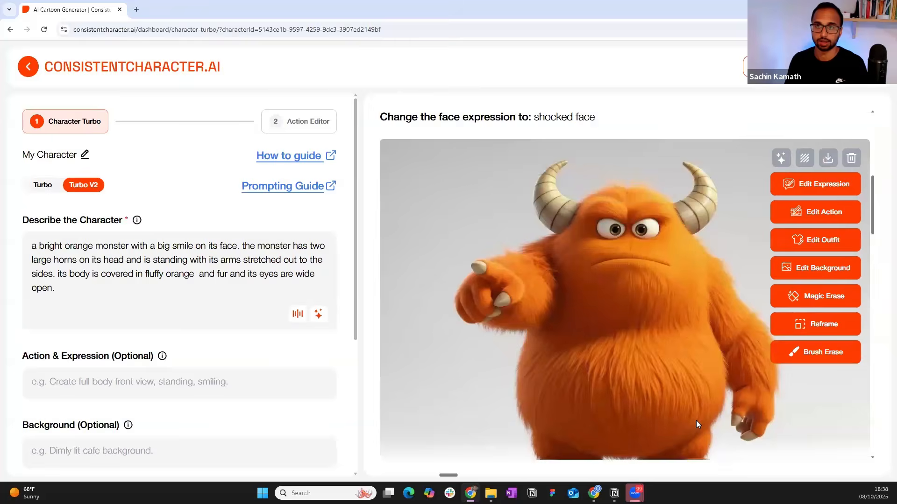
{"action": "scroll", "coordinate": [696, 424], "scroll_direction": "up", "scroll_amount": 2}
{"action": "left_click_drag", "start_coordinate": [535, 210], "coordinate": [615, 216]}
{"action": "left_click", "coordinate": [595, 355]}
{"action": "scroll", "coordinate": [594, 355], "scroll_direction": "down", "scroll_amount": 3}
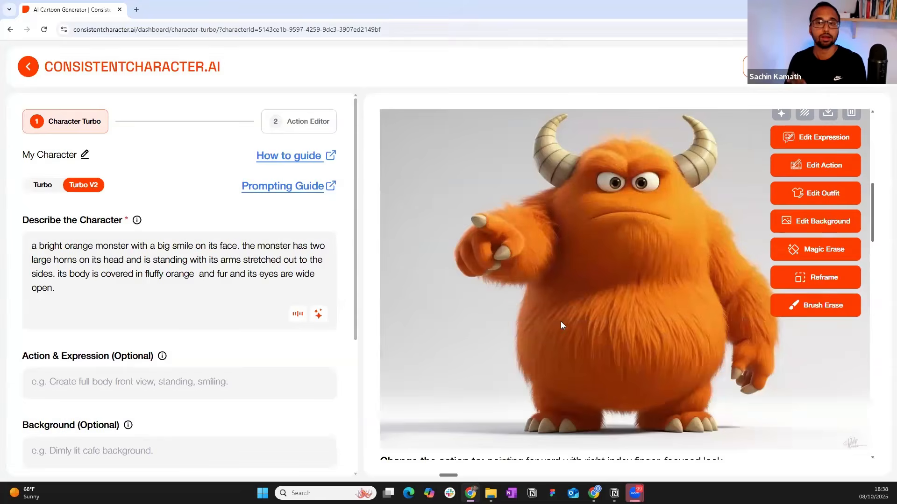
{"action": "scroll", "coordinate": [563, 324], "scroll_direction": "up", "scroll_amount": 6}
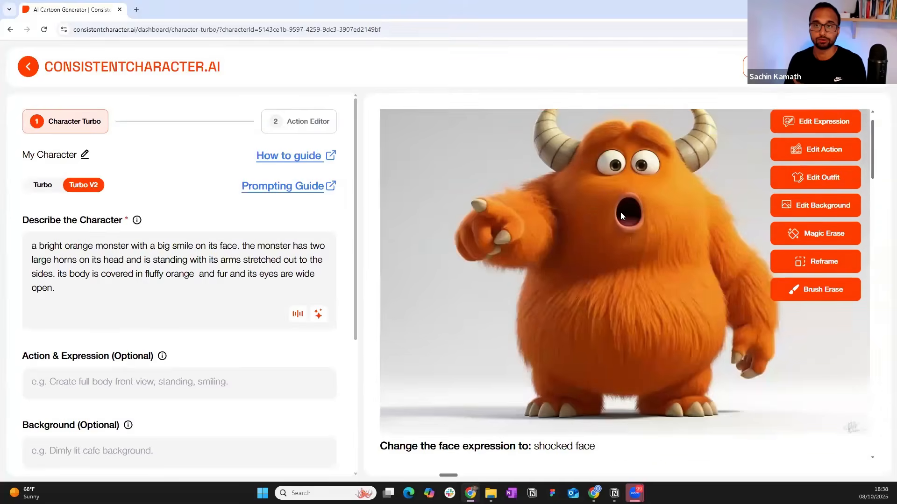
{"action": "scroll", "coordinate": [620, 212], "scroll_direction": "up", "scroll_amount": 1}
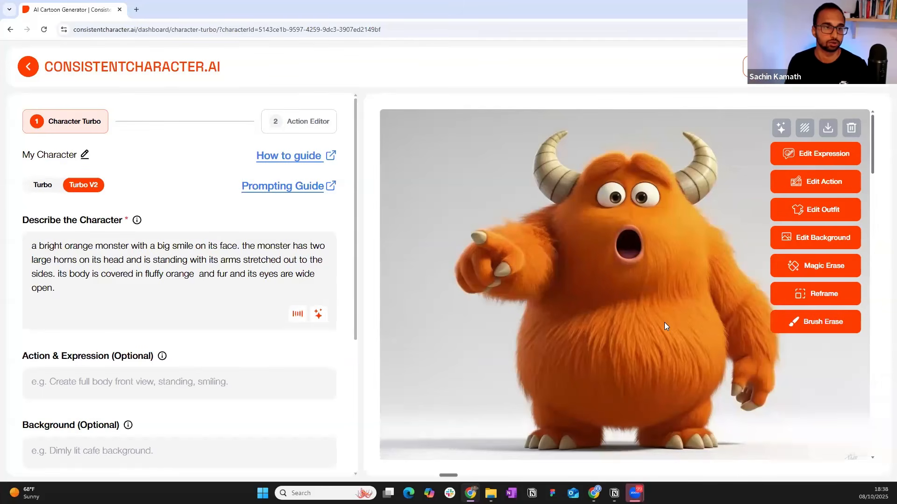
Reopen the first boy character from the dashboard and compare his annoyed and smiling running images
{"action": "key", "text": "alt+Left"}
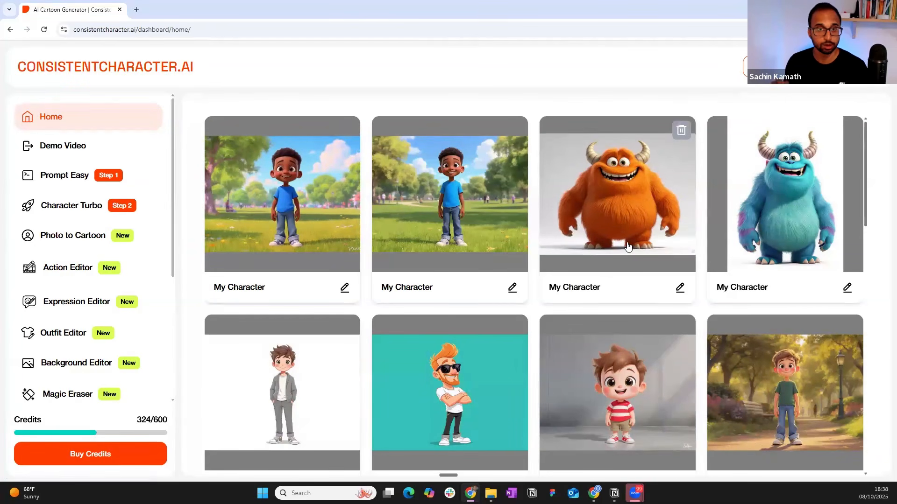
{"action": "left_click", "coordinate": [312, 220]}
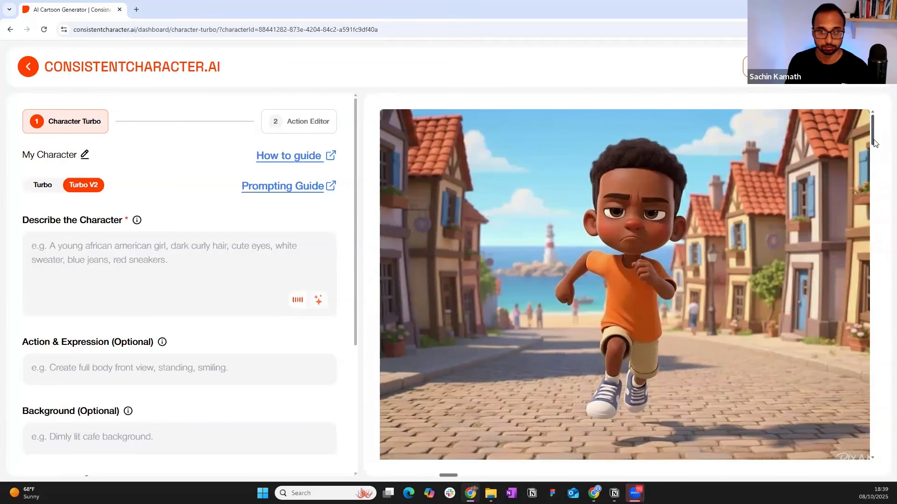
{"action": "mouse_move", "coordinate": [597, 379]}
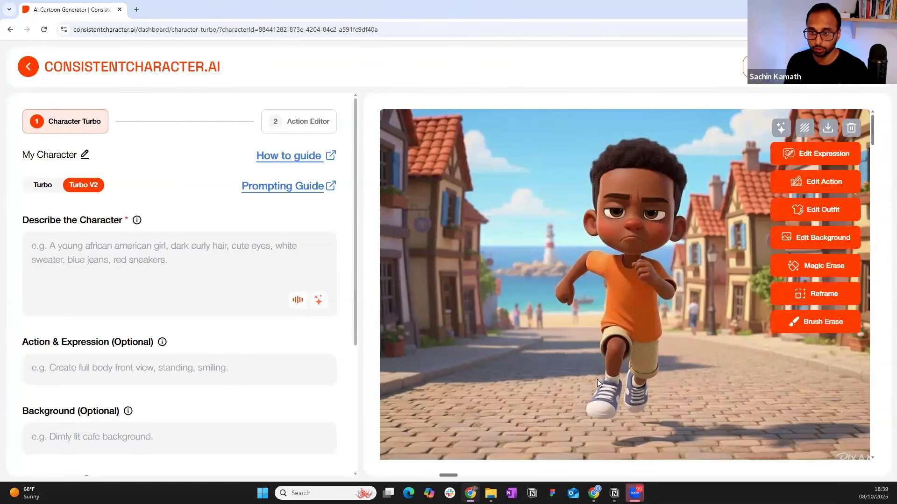
{"action": "scroll", "coordinate": [598, 379], "scroll_direction": "down", "scroll_amount": 6}
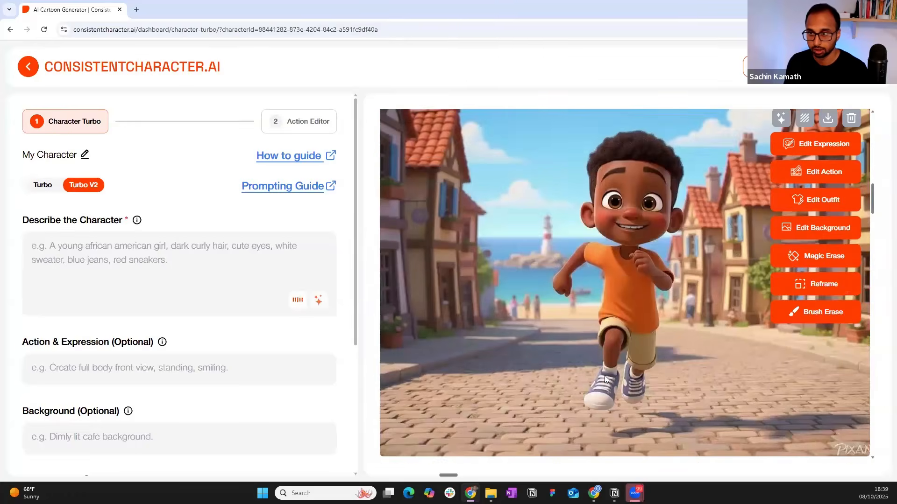
{"action": "scroll", "coordinate": [605, 379], "scroll_direction": "up", "scroll_amount": 1}
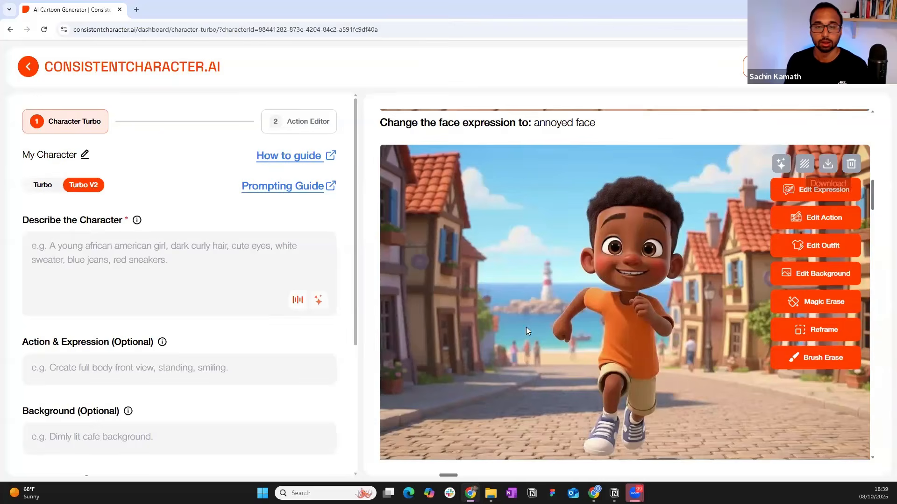
{"action": "scroll", "coordinate": [282, 380], "scroll_direction": "down", "scroll_amount": 1}
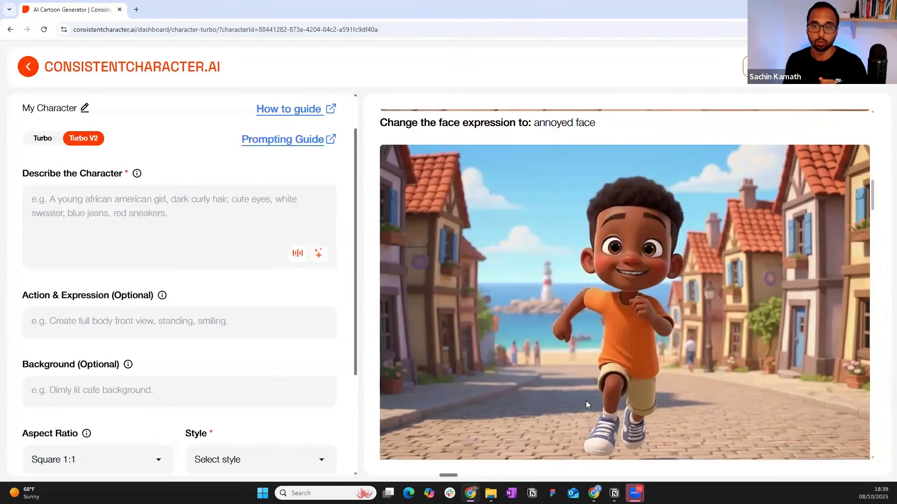
{"action": "mouse_move", "coordinate": [592, 403]}
Open the smiling running boy in the Background Editor, make his image background transparent and view the cutout
{"action": "left_click", "coordinate": [70, 390]}
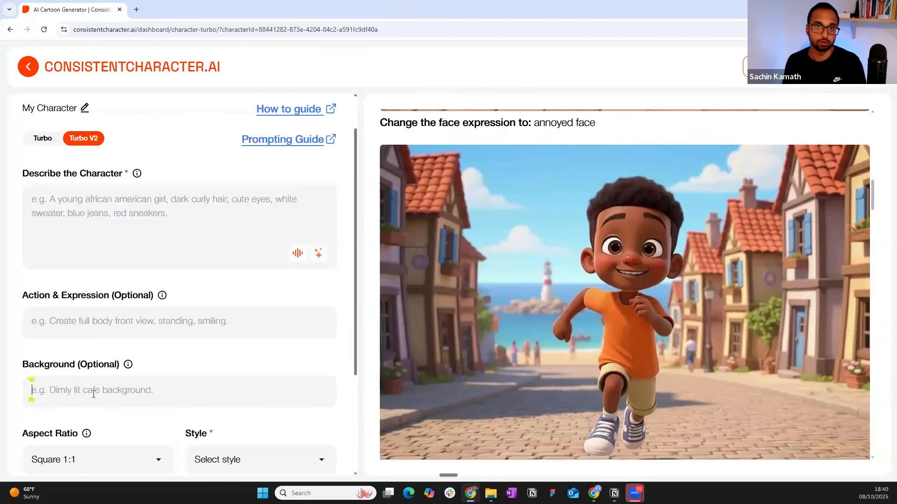
{"action": "mouse_move", "coordinate": [808, 233]}
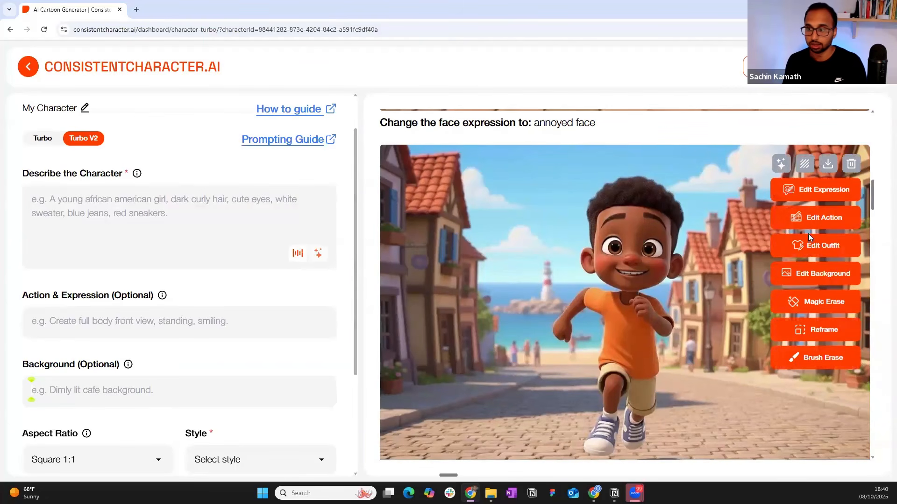
{"action": "left_click", "coordinate": [826, 279]}
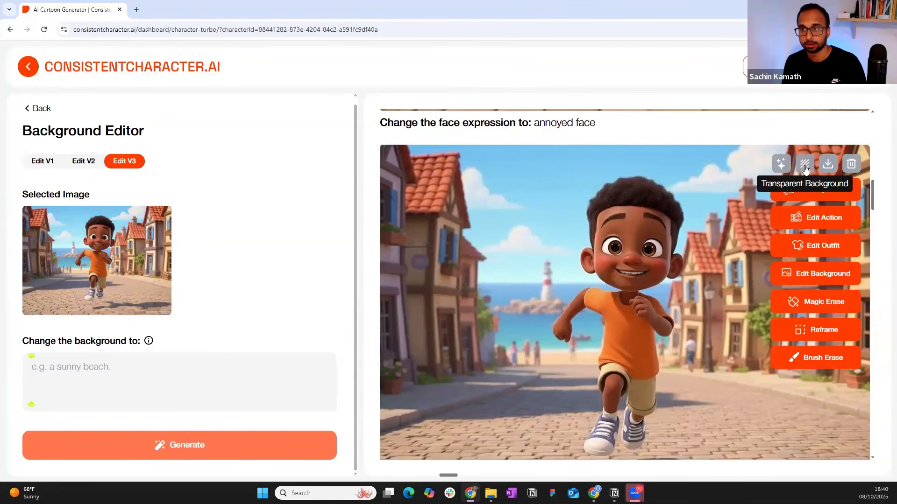
{"action": "left_click", "coordinate": [805, 167]}
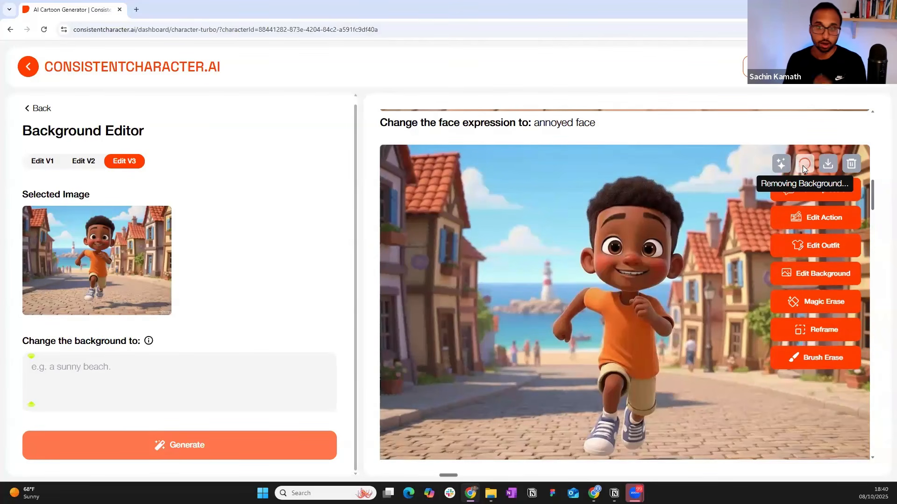
{"action": "left_click_drag", "start_coordinate": [873, 194], "coordinate": [883, 120]}
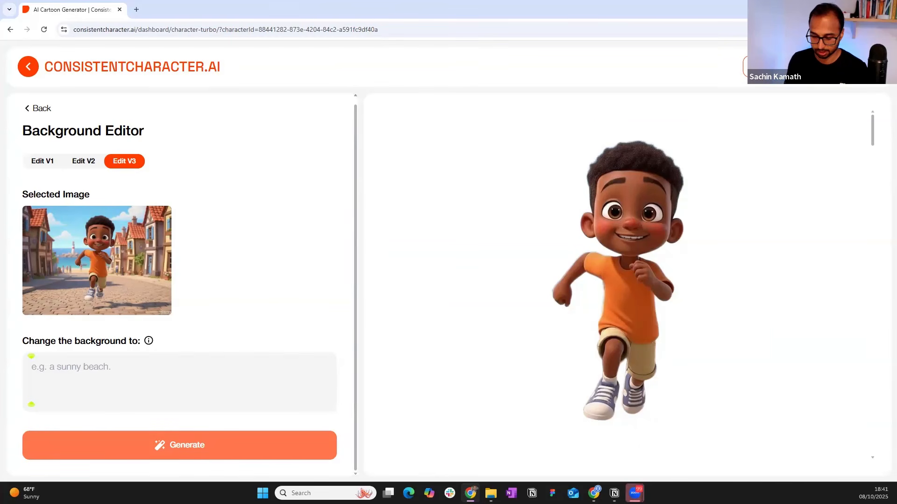
Return to the dashboard, reduce the page zoom by two levels and open the Multi Character tool
{"action": "left_click", "coordinate": [28, 74]}
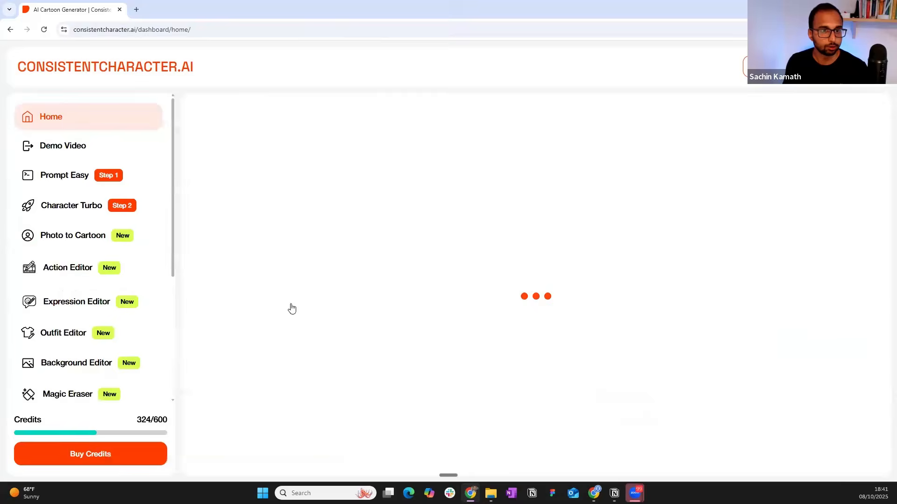
{"action": "key", "text": "ctrl+minus"}
{"action": "key", "text": "ctrl+minus"}
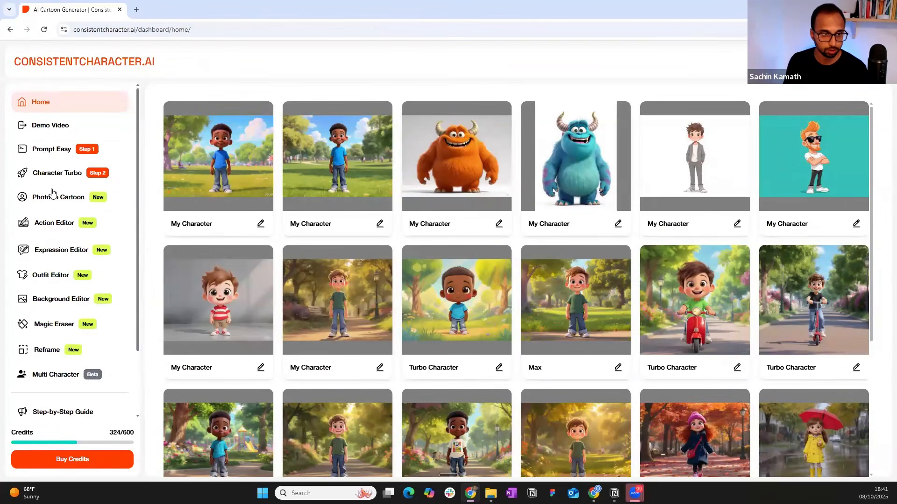
{"action": "left_click", "coordinate": [60, 380]}
{"action": "mouse_move", "coordinate": [71, 133]}
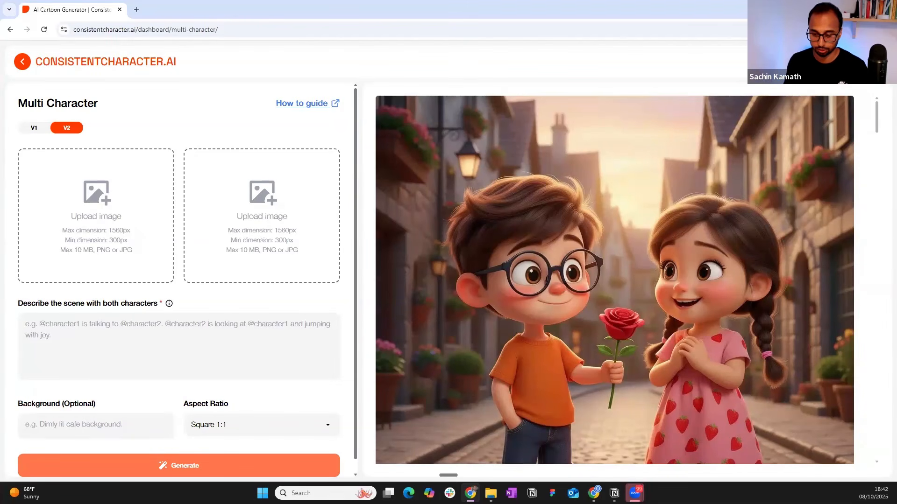
Upload the striped-shirt boy image 1752152842051.png as the first character and the pink-dress girl image 1759939982476.jpeg as the second
{"action": "left_click", "coordinate": [95, 206]}
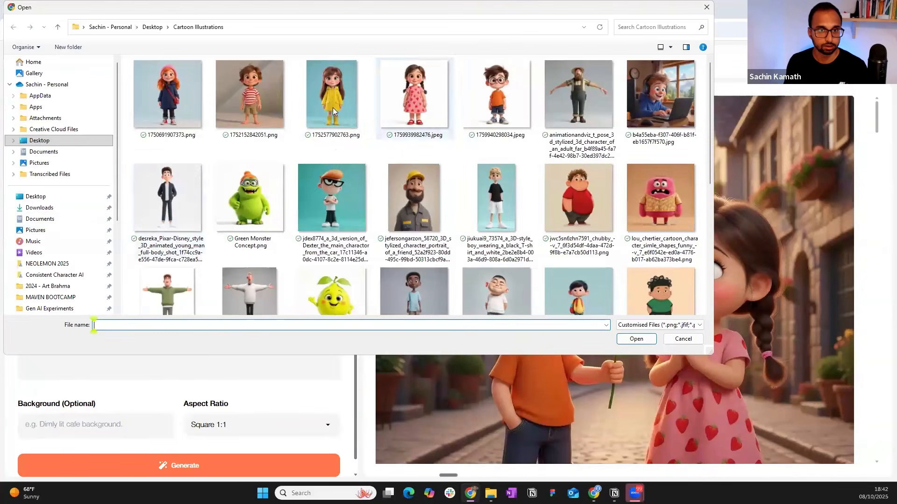
{"action": "left_click", "coordinate": [253, 108]}
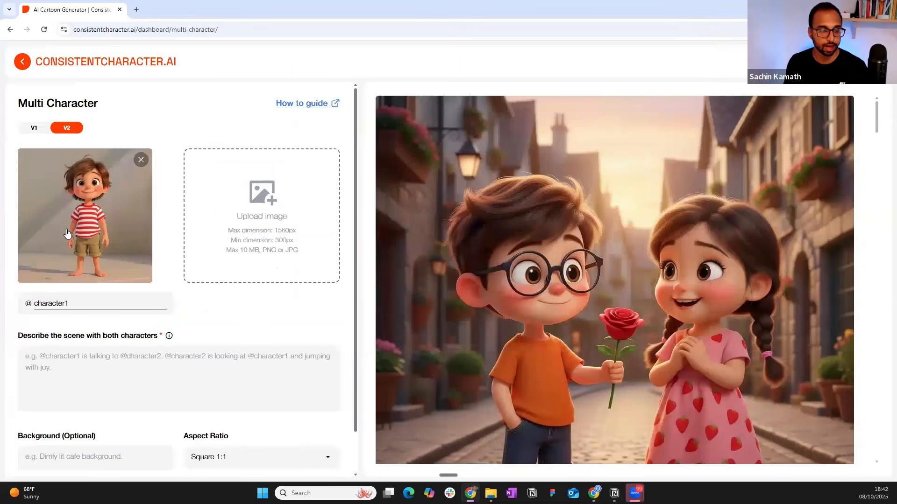
{"action": "key", "text": "ctrl+plus"}
{"action": "key", "text": "ctrl+plus"}
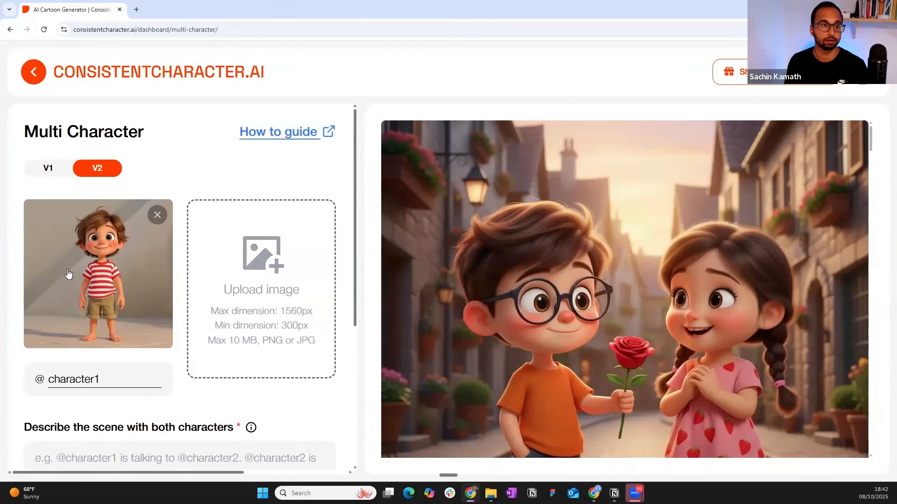
{"action": "key", "text": "ctrl+minus"}
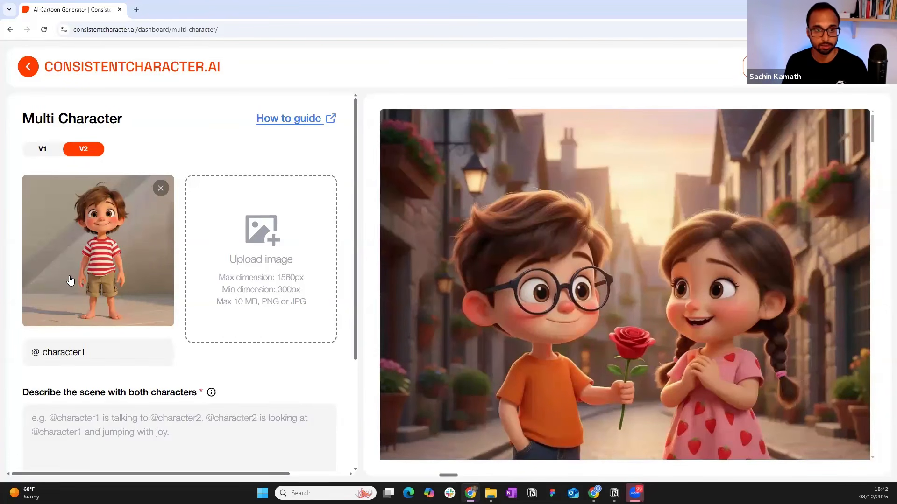
{"action": "left_click", "coordinate": [255, 252]}
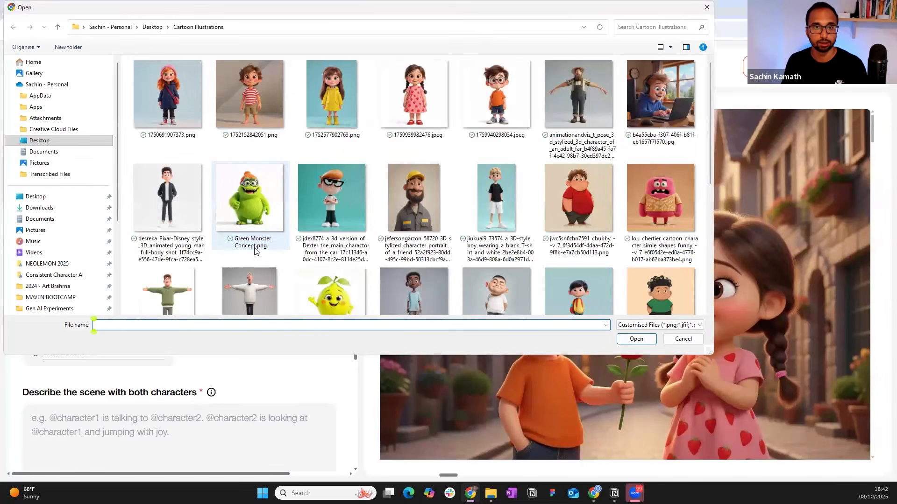
{"action": "double_click", "coordinate": [422, 102]}
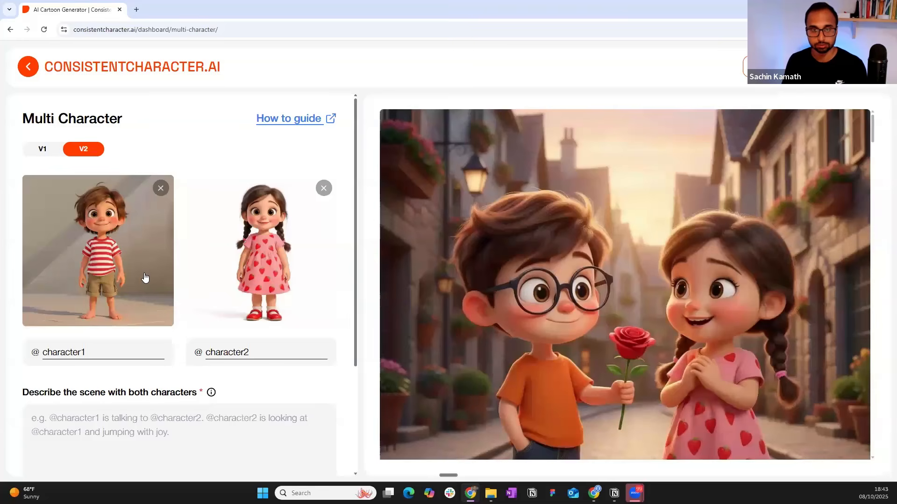
Name the first character "boy" and the second character "girl"
{"action": "double_click", "coordinate": [65, 353]}
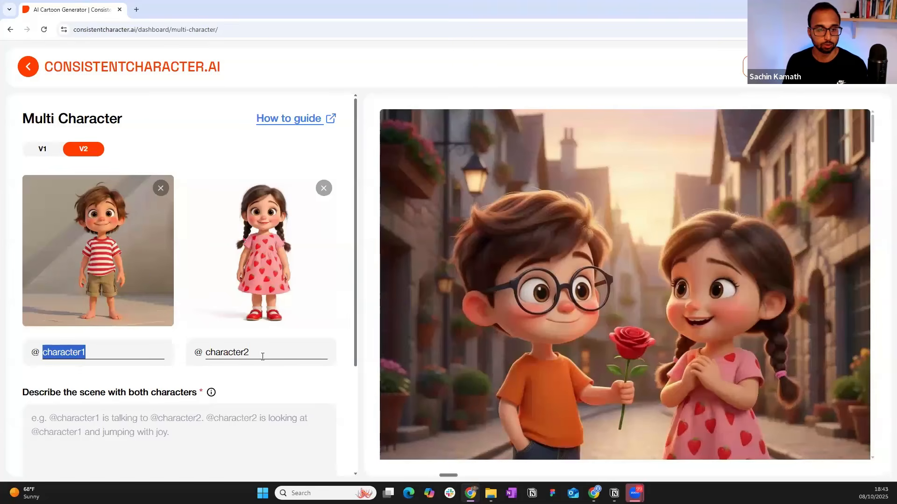
{"action": "key", "text": "Tab"}
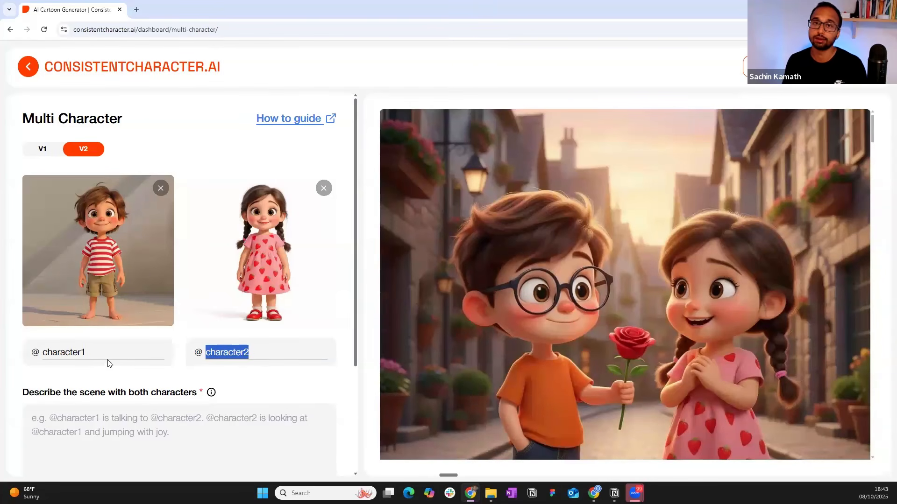
{"action": "double_click", "coordinate": [85, 353]}
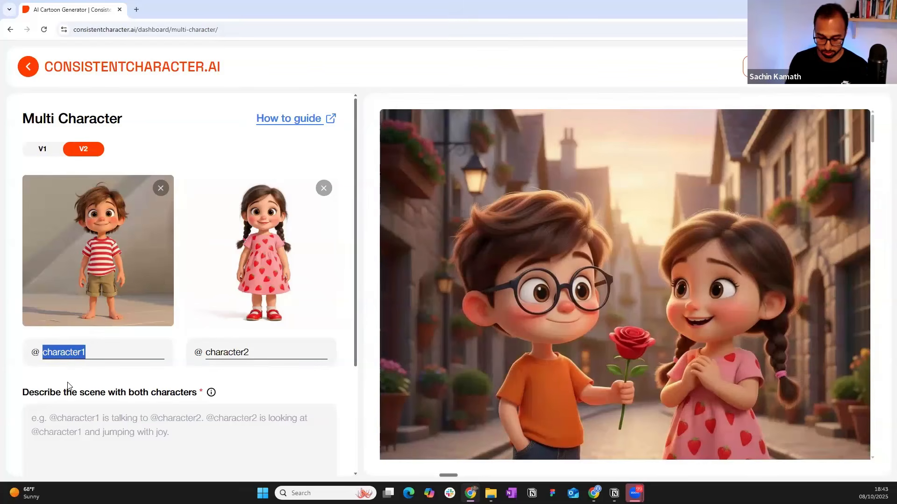
{"action": "type", "text": "boy"}
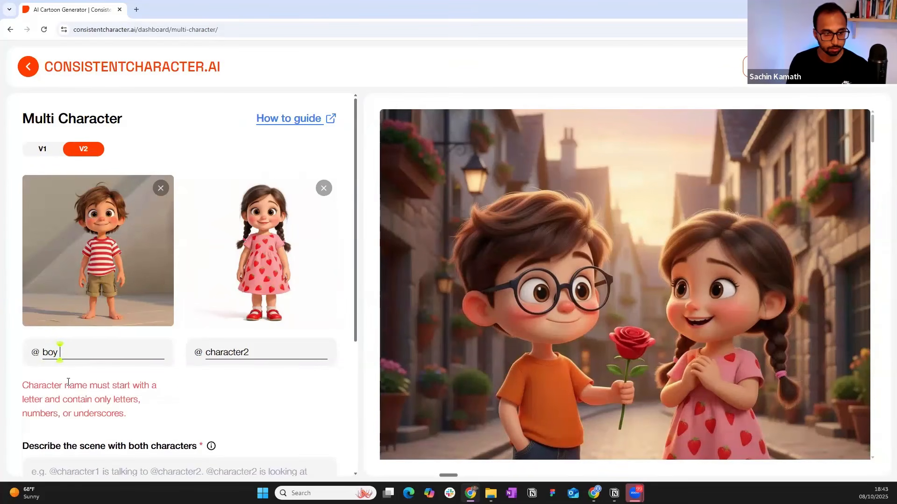
{"action": "key", "text": "Tab"}
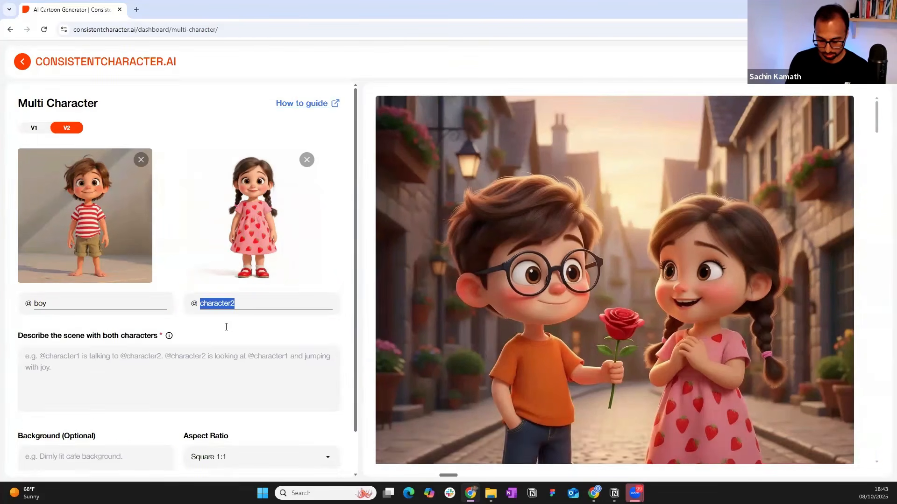
{"action": "type", "text": "girl"}
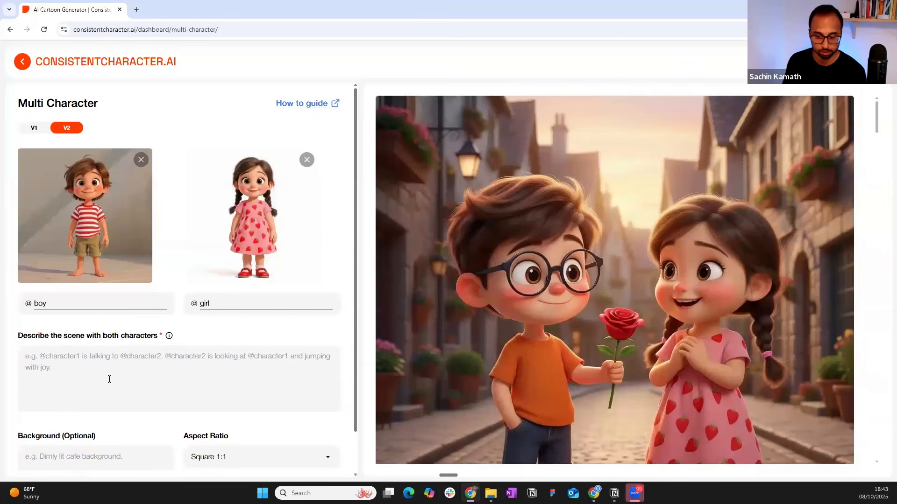
{"action": "key", "text": "alt+Tab"}
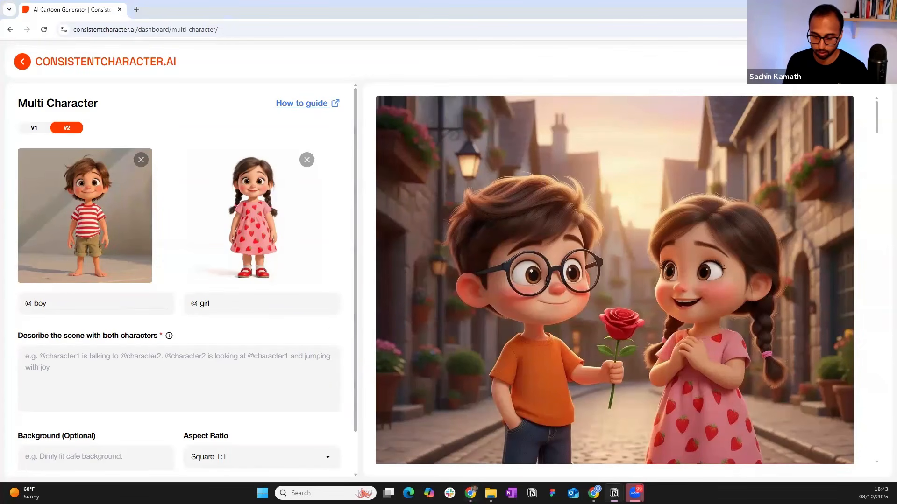
{"action": "left_click", "coordinate": [96, 367]}
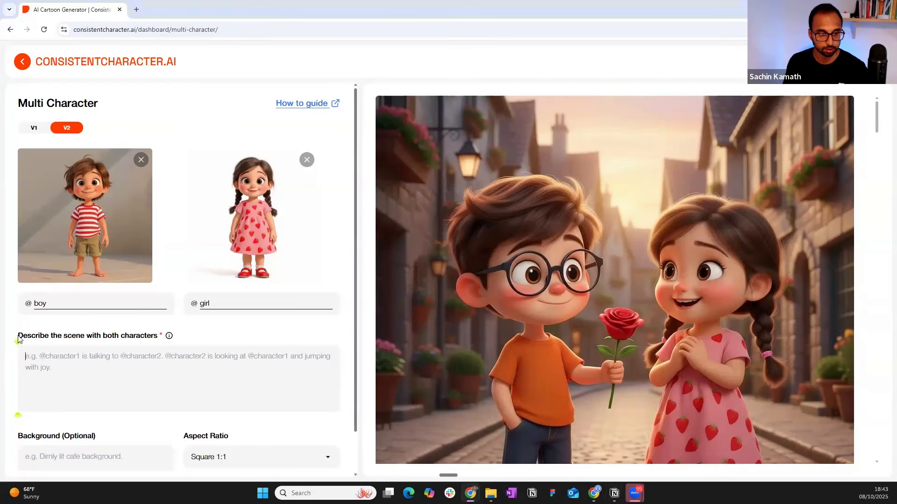
{"action": "left_click_drag", "start_coordinate": [17, 336], "coordinate": [158, 343]}
{"action": "left_click", "coordinate": [101, 362]}
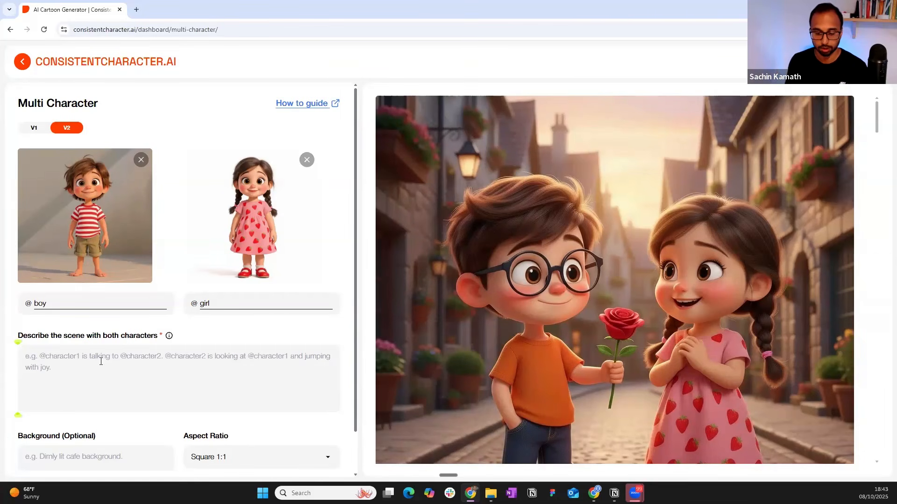
{"action": "left_click", "coordinate": [138, 362]}
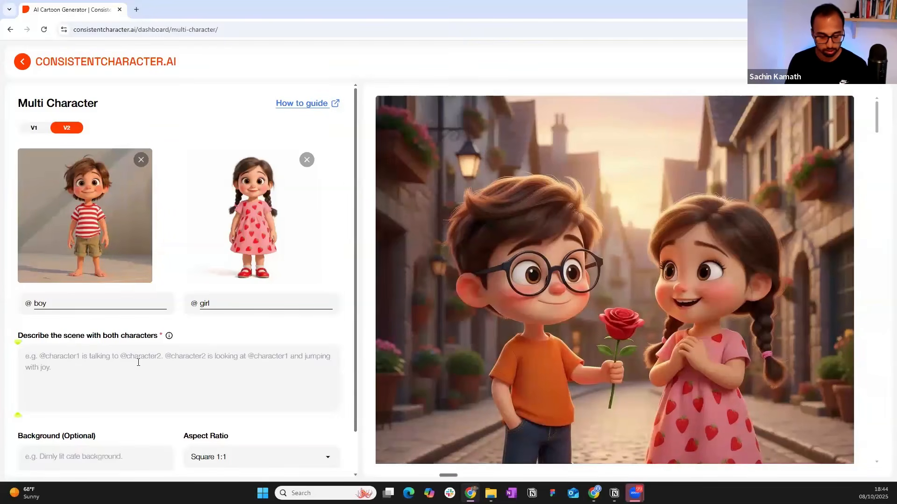
{"action": "type", "text": "@"}
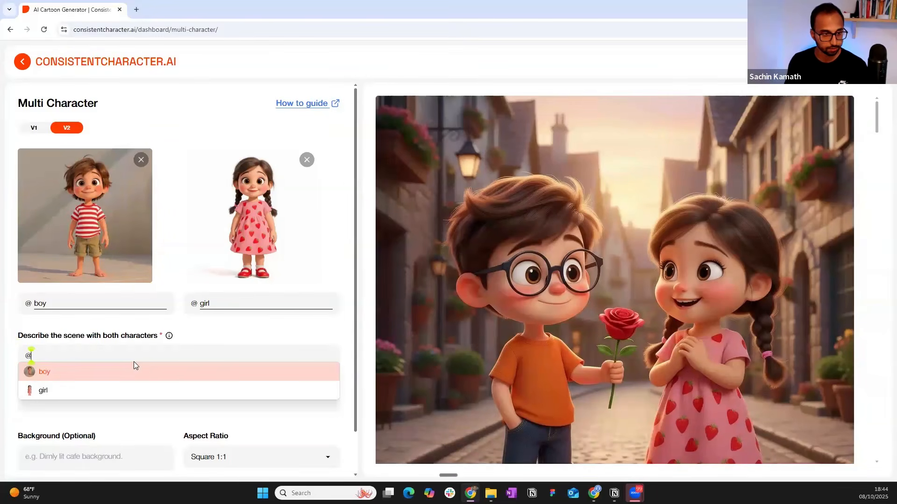
{"action": "left_click", "coordinate": [65, 365]}
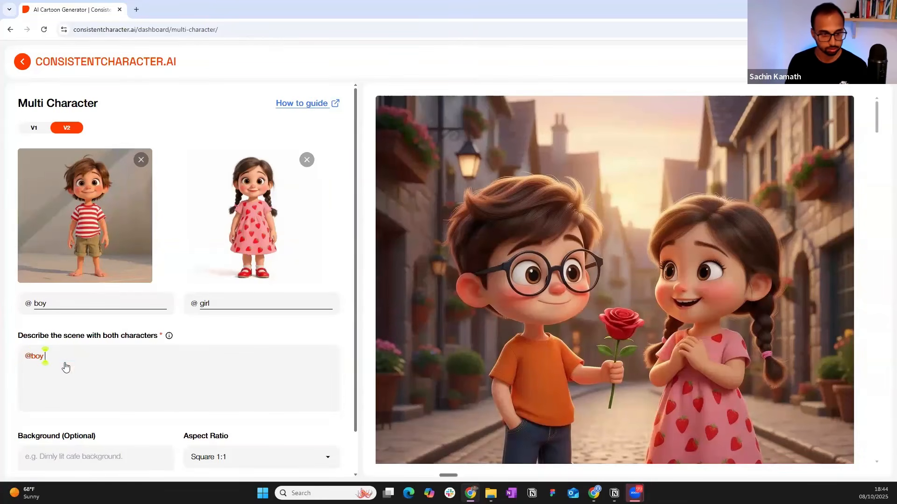
{"action": "type", "text": "@"}
{"action": "left_click", "coordinate": [60, 389]}
{"action": "key", "text": "ctrl+shift+Left"}
{"action": "key", "text": "ctrl+shift+Left"}
{"action": "key", "text": "BackSpace"}
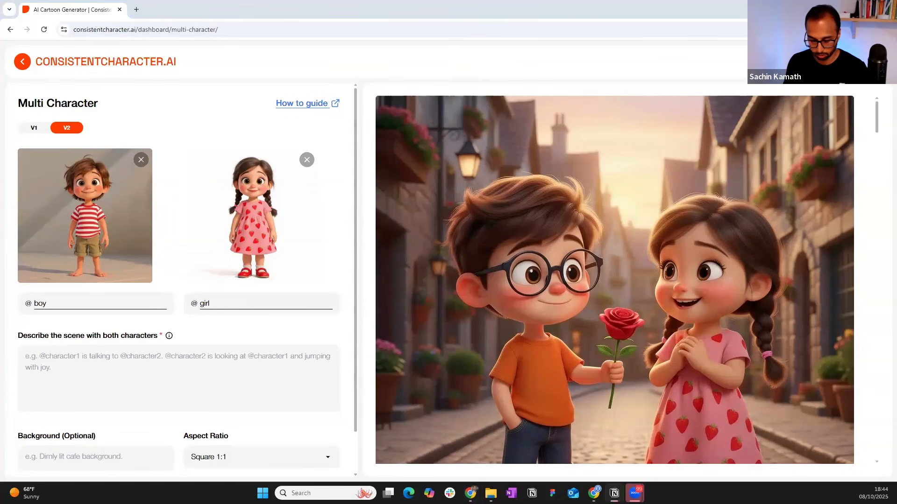
{"action": "type", "text": "The @girl and the @boy they stand at the edge of a massive cliff, peering down nervously. The @boy crouches, tossing a pebble off the edge; the @girl looks out, deep in thought. Vast canyon bathed in mist. No visible bridge. Wind rustles their clothes. Pale light filters through clouds above."}
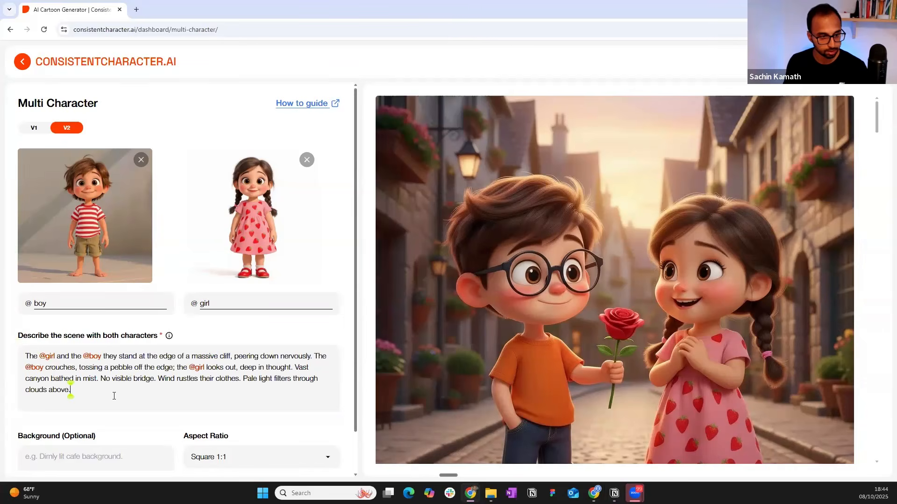
{"action": "left_click_drag", "start_coordinate": [40, 356], "coordinate": [230, 358]}
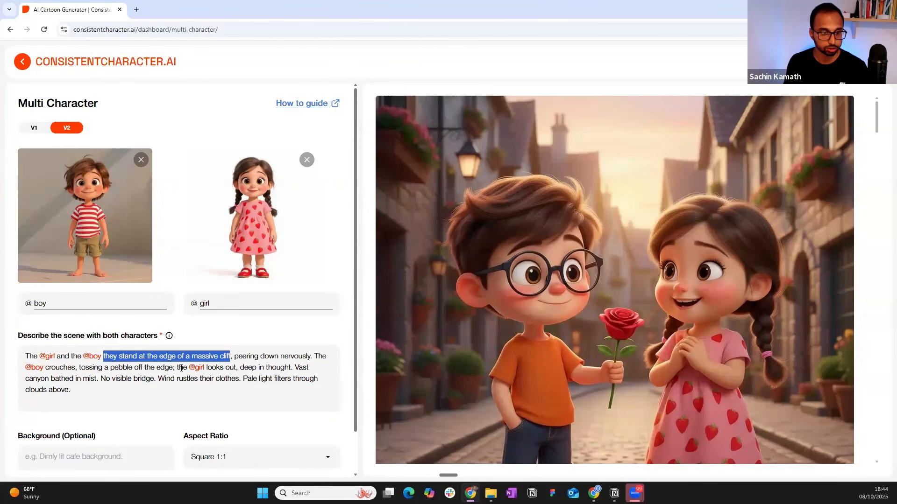
{"action": "left_click", "coordinate": [291, 368]}
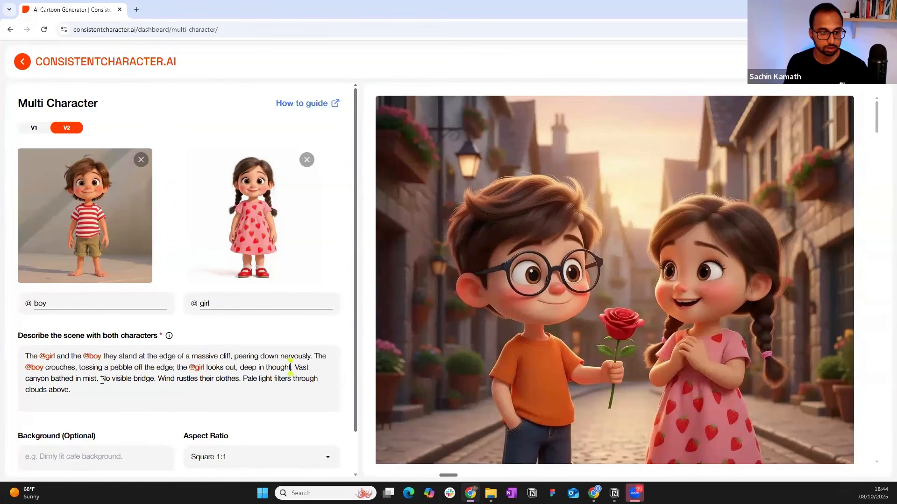
Delete the sentence "No visible bridge." from the scene description and review the remaining text
{"action": "left_click_drag", "start_coordinate": [160, 379], "coordinate": [100, 380]}
{"action": "key", "text": "BackSpace"}
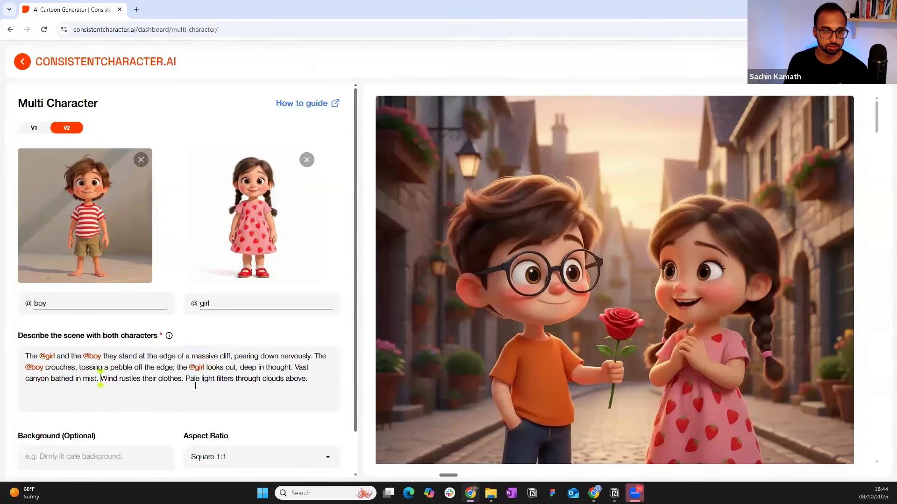
{"action": "left_click_drag", "start_coordinate": [322, 380], "coordinate": [25, 356]}
{"action": "left_click", "coordinate": [145, 375]}
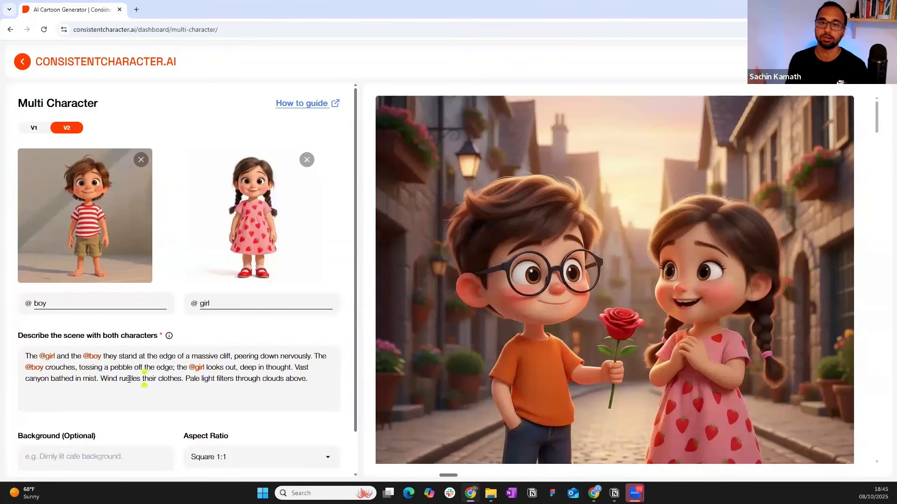
Keep the aspect ratio at Square 1:1 and generate the scene with both characters
{"action": "scroll", "coordinate": [110, 390], "scroll_direction": "down", "scroll_amount": 1}
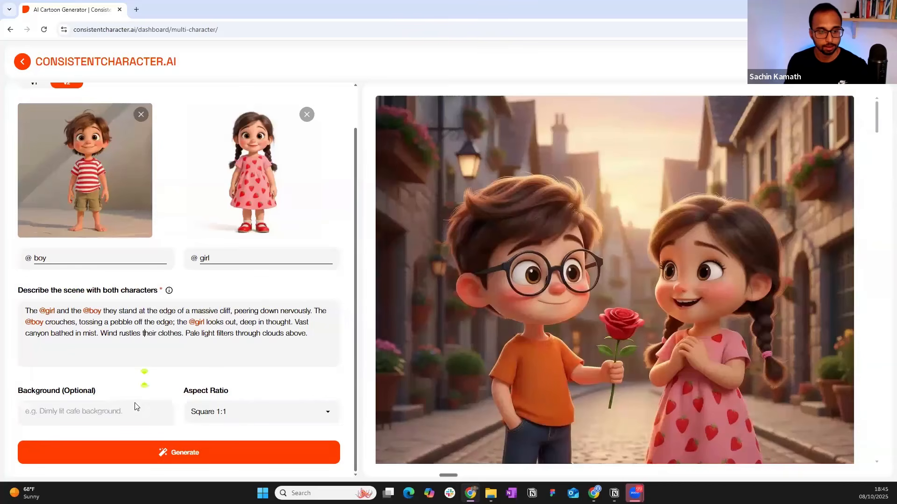
{"action": "left_click", "coordinate": [199, 422]}
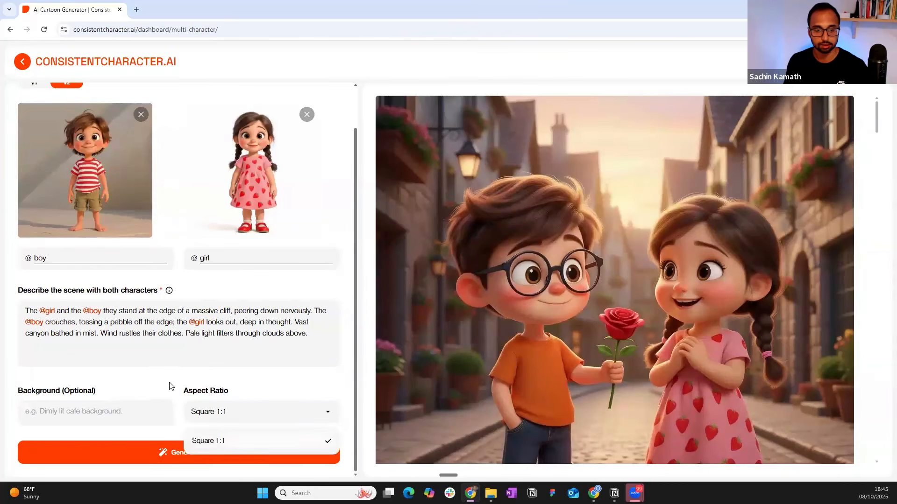
{"action": "left_click", "coordinate": [200, 437]}
{"action": "scroll", "coordinate": [154, 400], "scroll_direction": "up", "scroll_amount": 1}
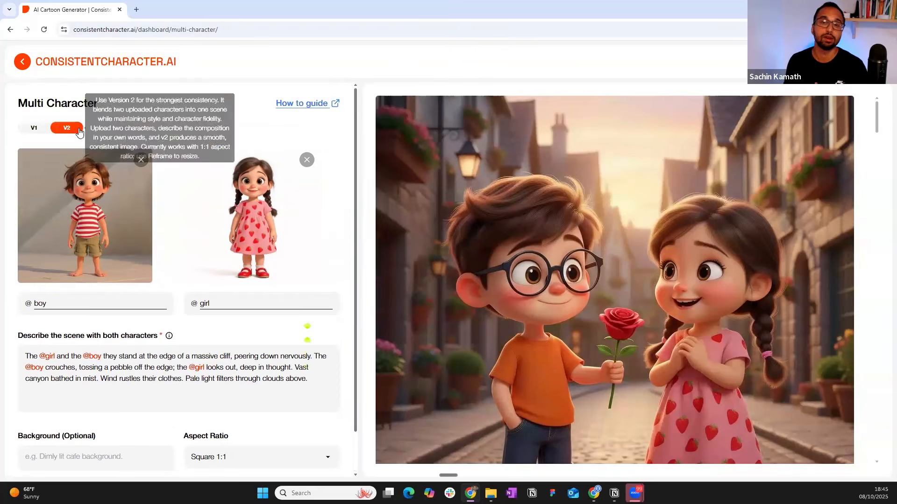
{"action": "scroll", "coordinate": [181, 254], "scroll_direction": "down", "scroll_amount": 1}
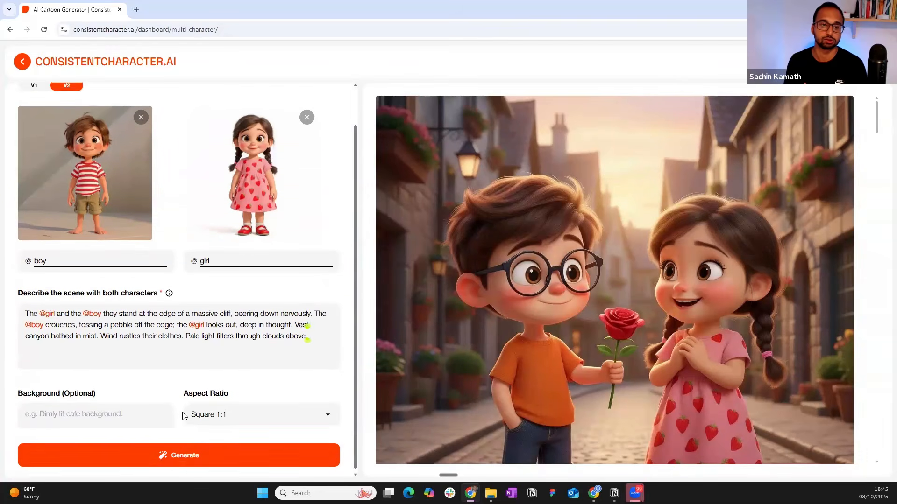
{"action": "left_click", "coordinate": [182, 453]}
{"action": "scroll", "coordinate": [159, 347], "scroll_direction": "up", "scroll_amount": 1}
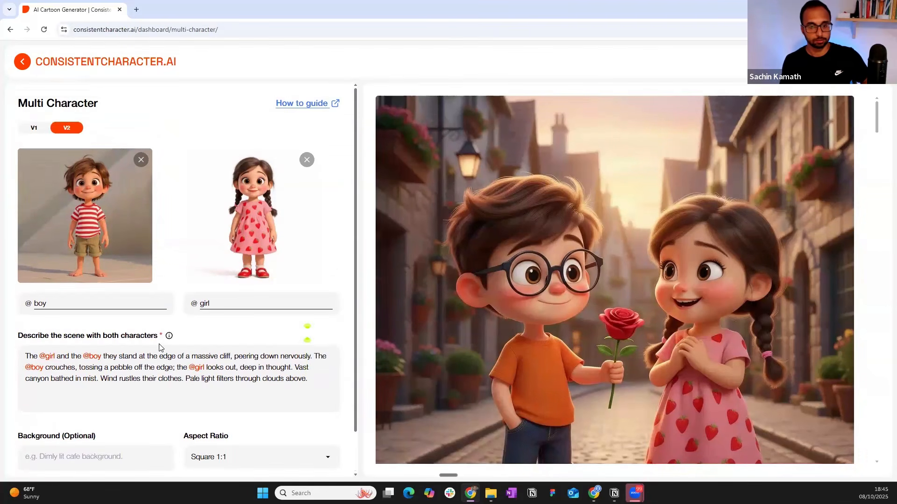
{"action": "scroll", "coordinate": [582, 298], "scroll_direction": "down", "scroll_amount": 1}
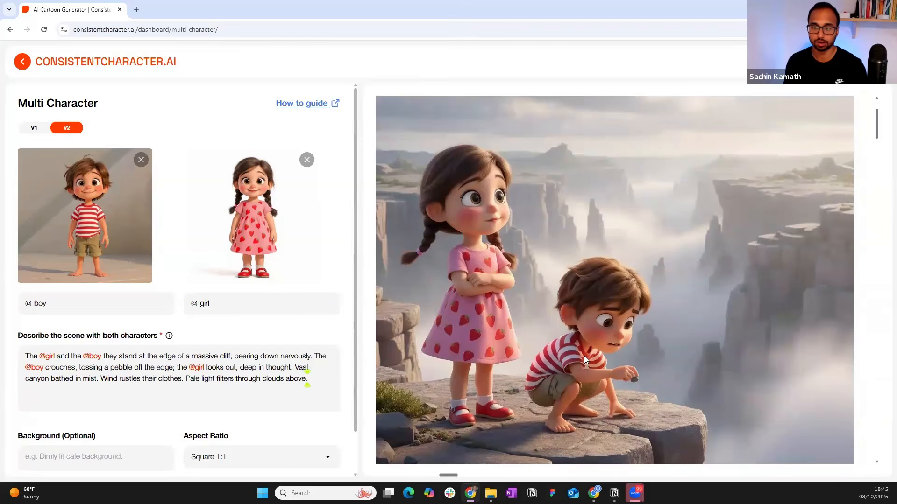
Reduce the page zoom by one level and compare the generated cliff scene with its description
{"action": "key", "text": "ctrl+minus"}
{"action": "scroll", "coordinate": [491, 312], "scroll_direction": "up", "scroll_amount": 1}
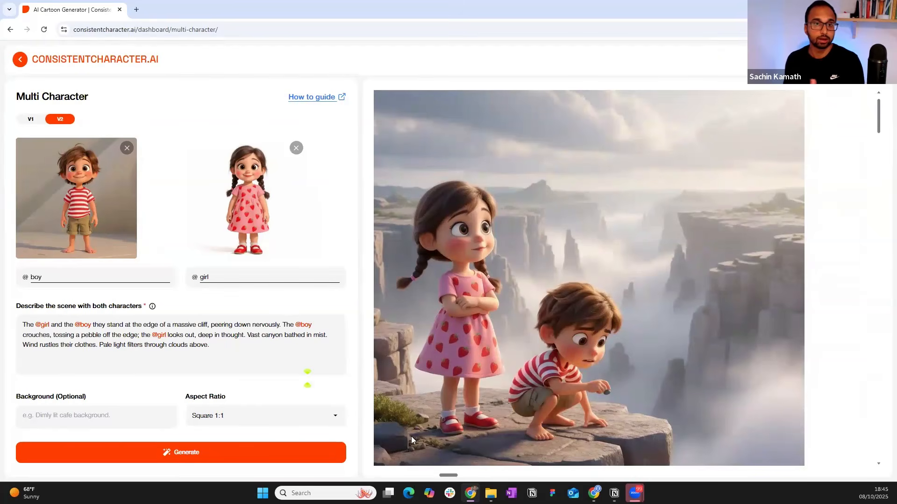
{"action": "left_click_drag", "start_coordinate": [218, 345], "coordinate": [23, 325]}
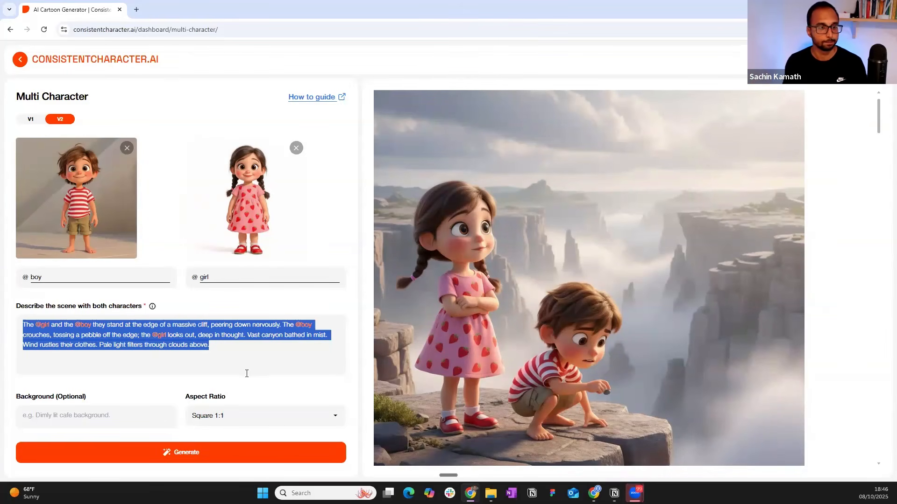
{"action": "left_click", "coordinate": [208, 345]}
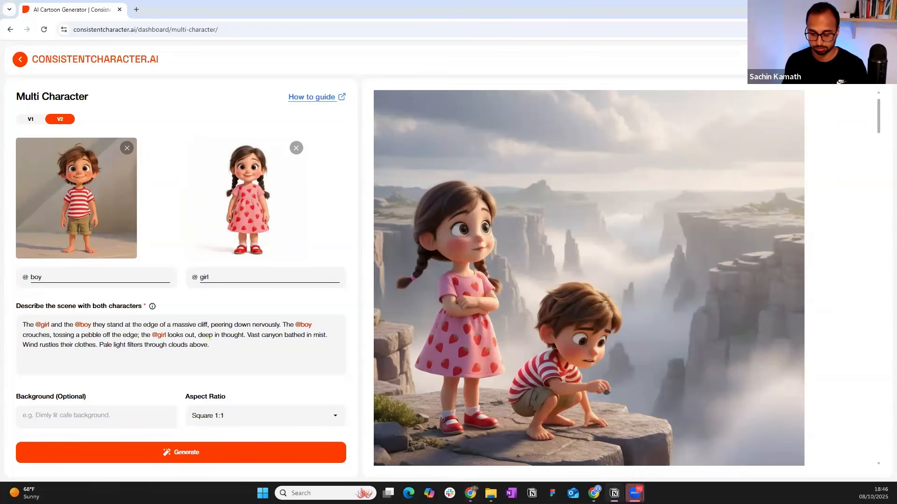
{"action": "left_click", "coordinate": [220, 335]}
{"action": "key", "text": "ctrl+a"}
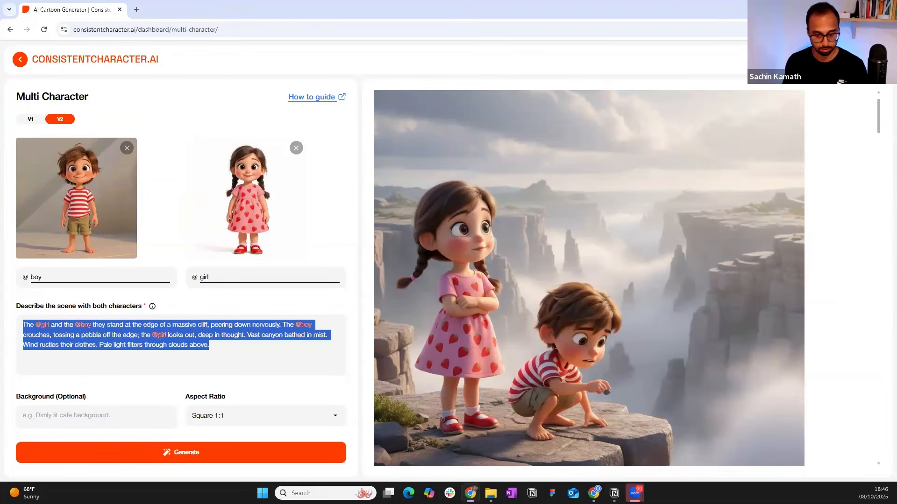
{"action": "key", "text": "BackSpace"}
{"action": "type", "text": "@"}
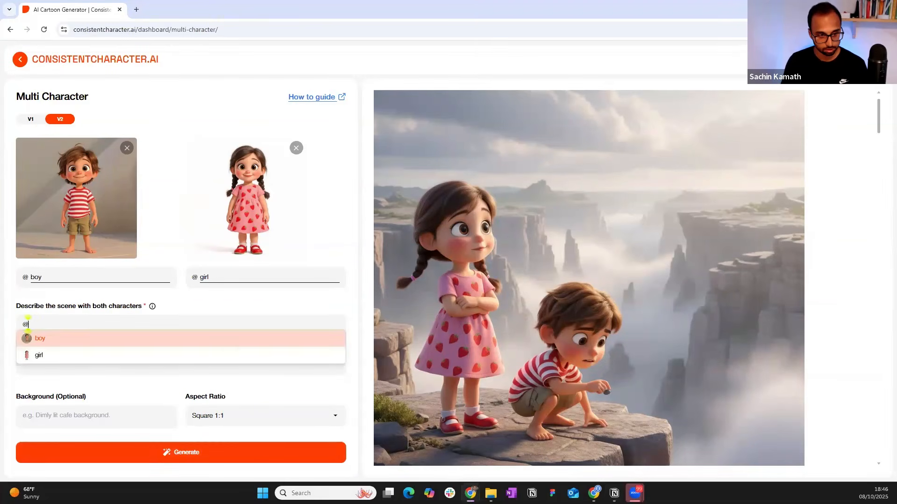
{"action": "key", "text": "Return"}
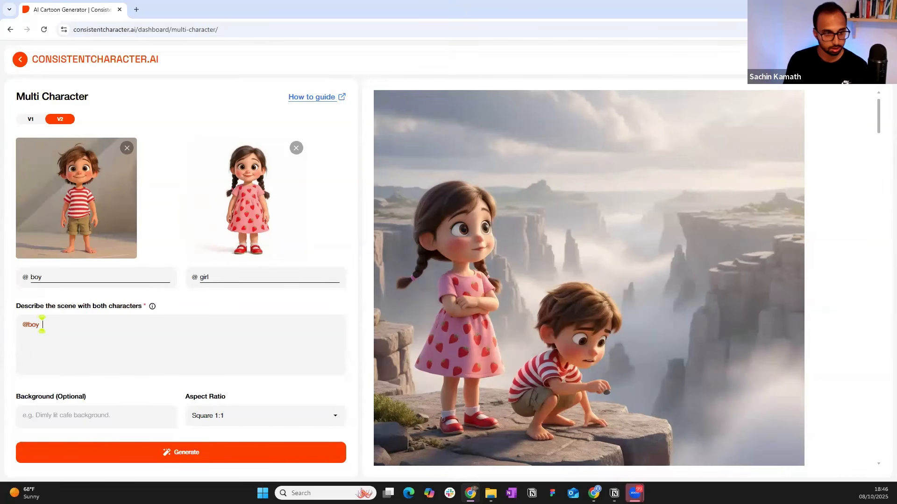
{"action": "type", "text": "is g"}
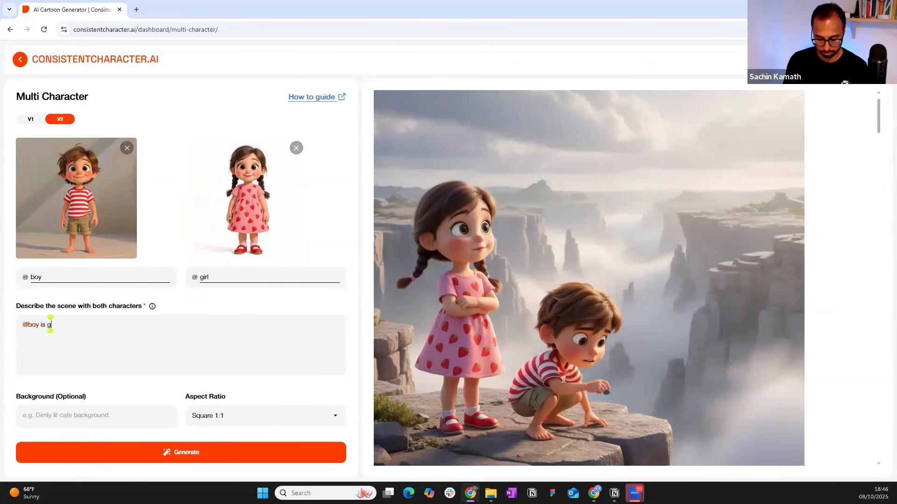
{"action": "type", "text": "iving a r"}
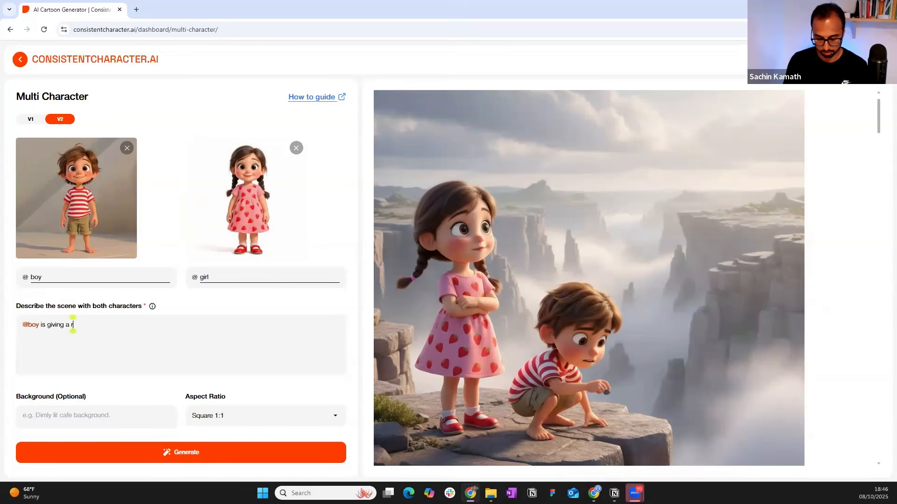
{"action": "type", "text": "ed rose to @"}
{"action": "left_click", "coordinate": [210, 358]}
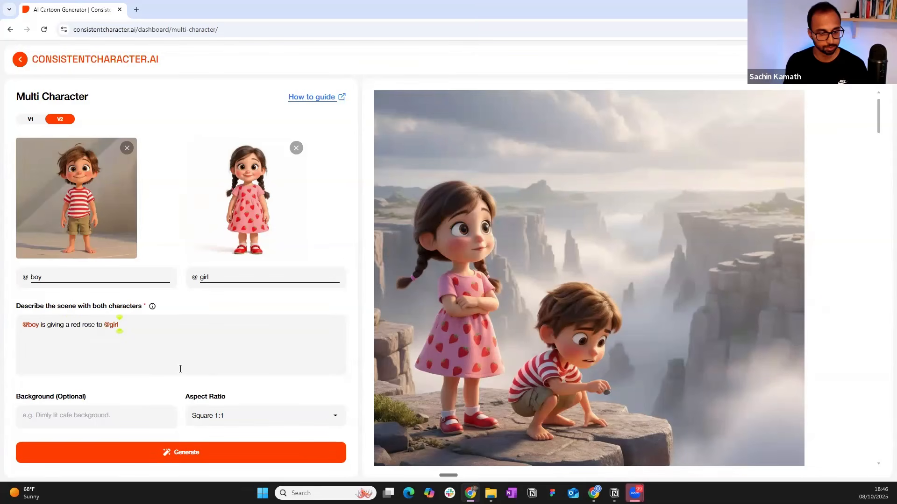
{"action": "left_click", "coordinate": [111, 424]}
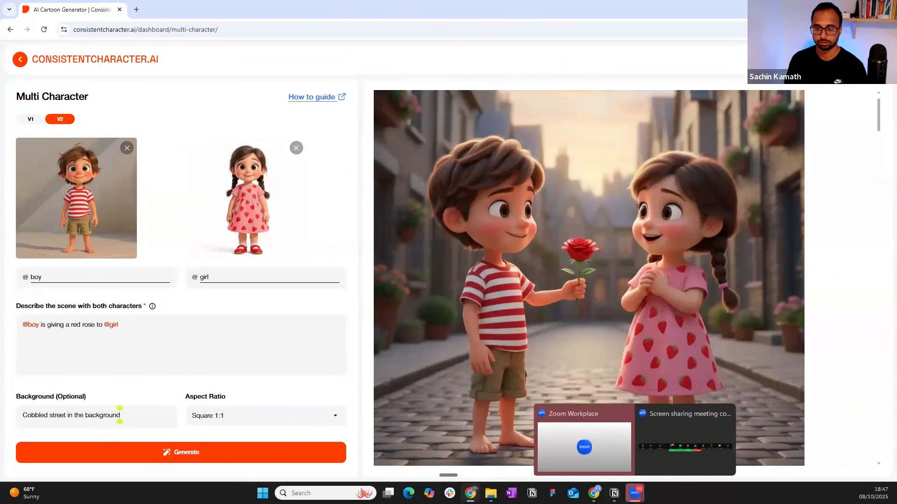
Switch to the Multi Character Examples design in Canva and present it full screen from the first page
{"action": "mouse_move", "coordinate": [615, 491]}
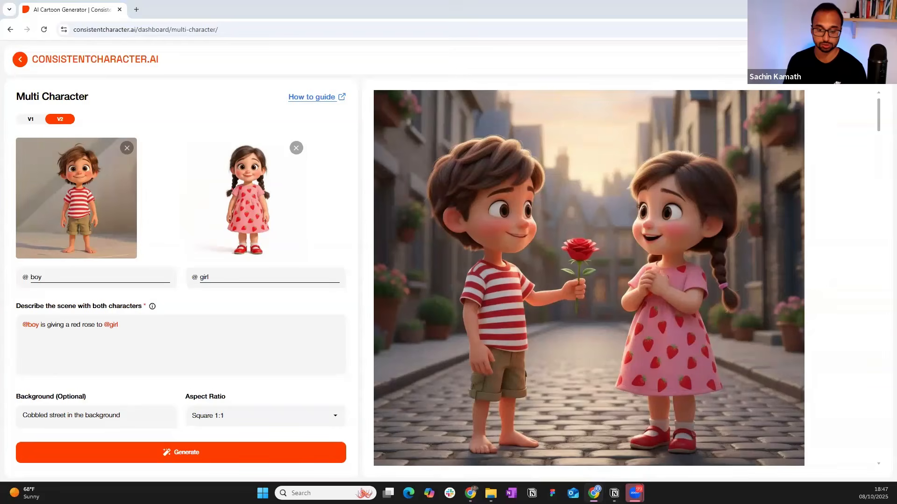
{"action": "left_click_drag", "start_coordinate": [346, 2], "coordinate": [355, 1]}
{"action": "left_click", "coordinate": [870, 474]}
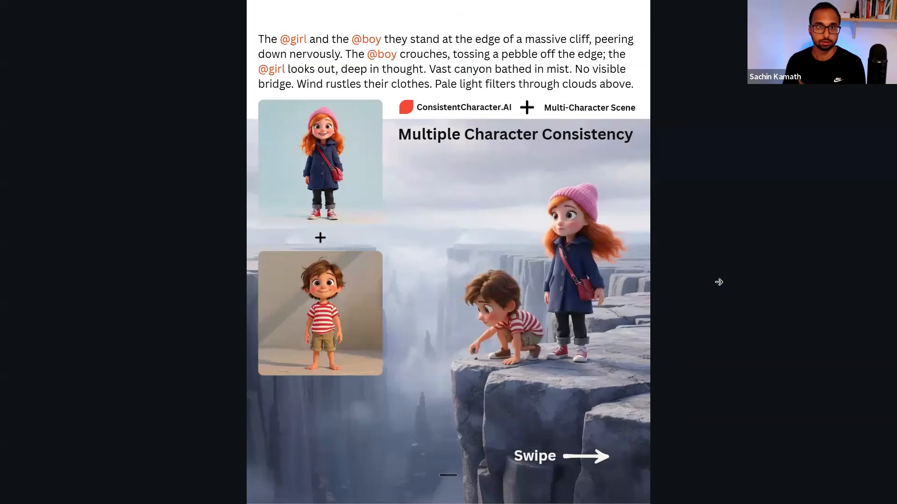
Advance through the example scenes and their prompts up to the sunrise page, and leave the full-screen presentation
{"action": "left_click", "coordinate": [718, 282]}
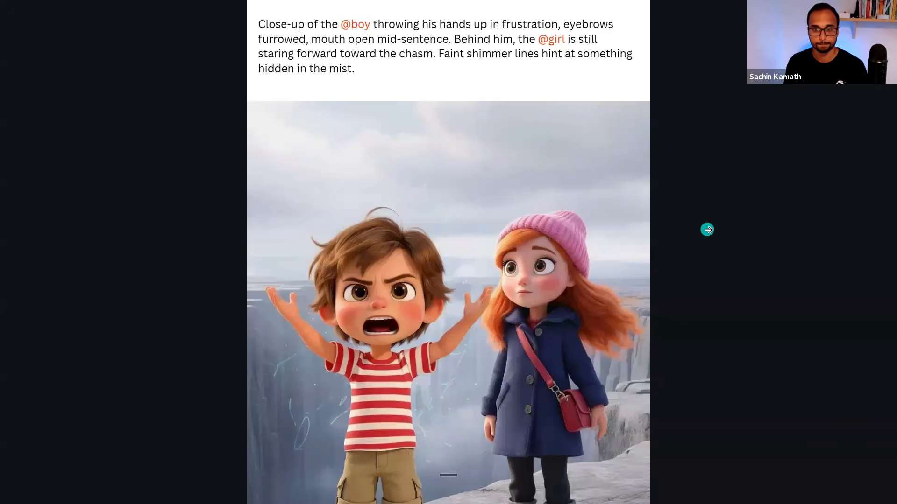
{"action": "left_click", "coordinate": [708, 229]}
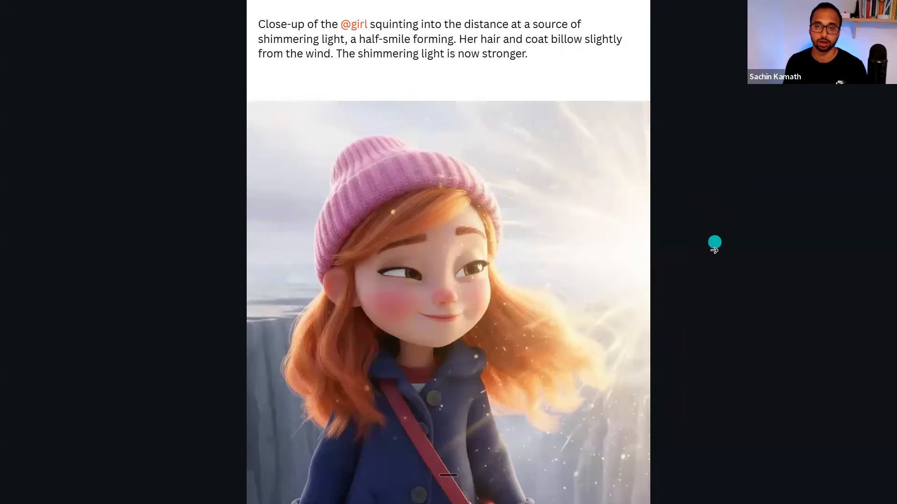
{"action": "left_click", "coordinate": [714, 250]}
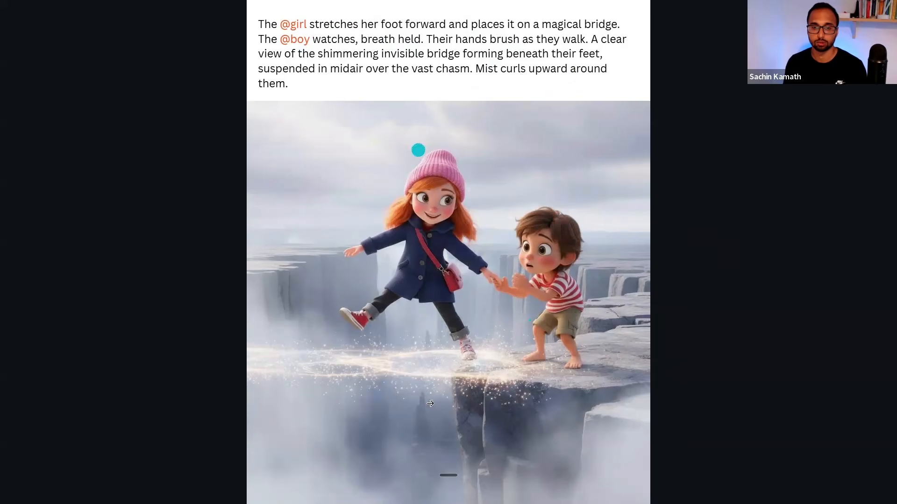
{"action": "left_click", "coordinate": [721, 291]}
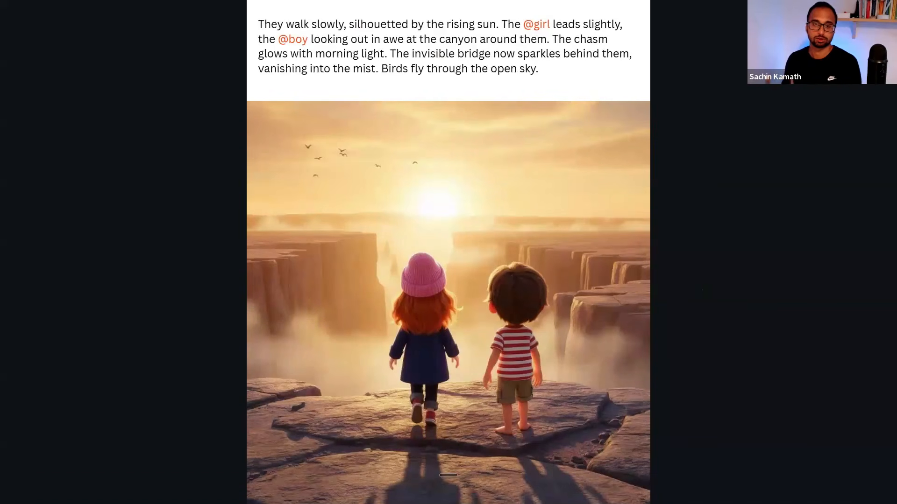
{"action": "key", "text": "Escape"}
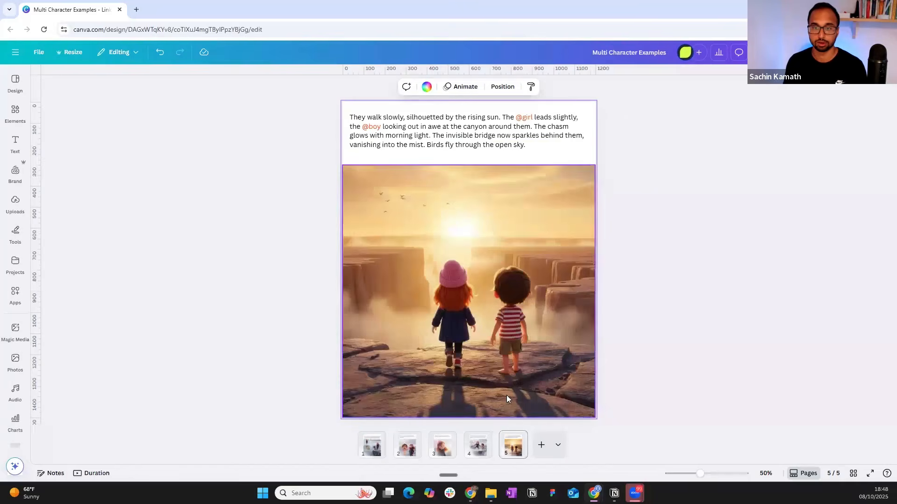
Return to the first page of the design and step through all the scenes again to the fifth page
{"action": "left_click", "coordinate": [372, 445]}
{"action": "key", "text": "Right"}
{"action": "key", "text": "Right"}
{"action": "key", "text": "Right"}
{"action": "key", "text": "Right"}
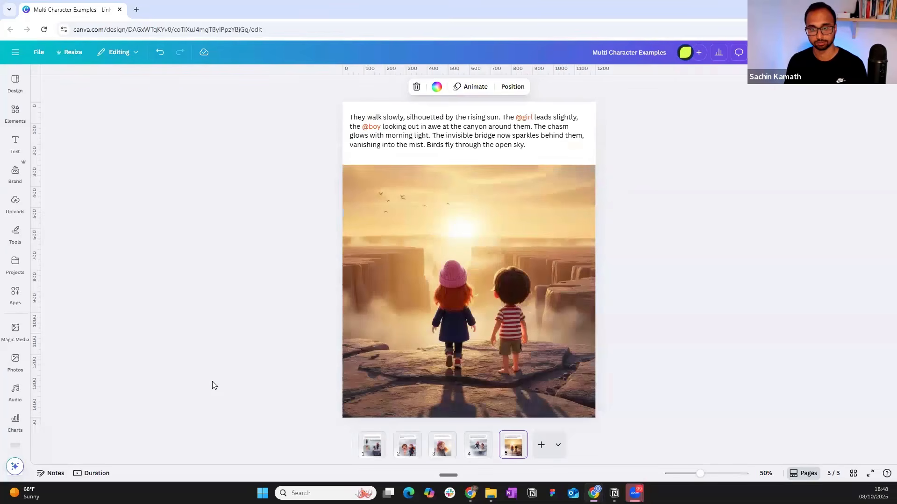